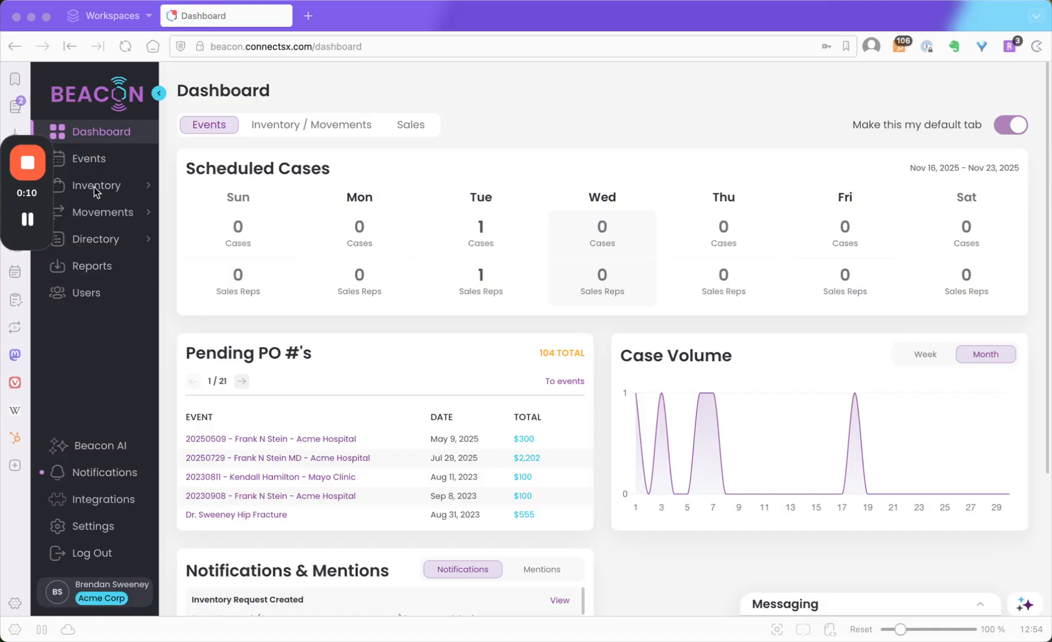
Open the full inventory list and view the available options for adding new inventory
{"action": "left_click", "coordinate": [94, 184]}
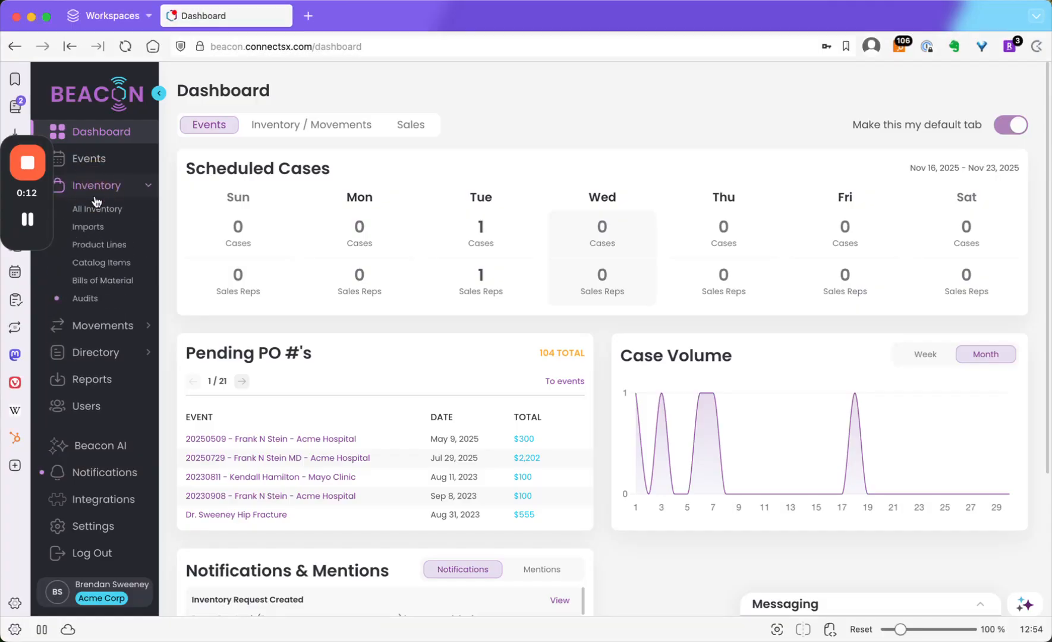
{"action": "left_click", "coordinate": [97, 211]}
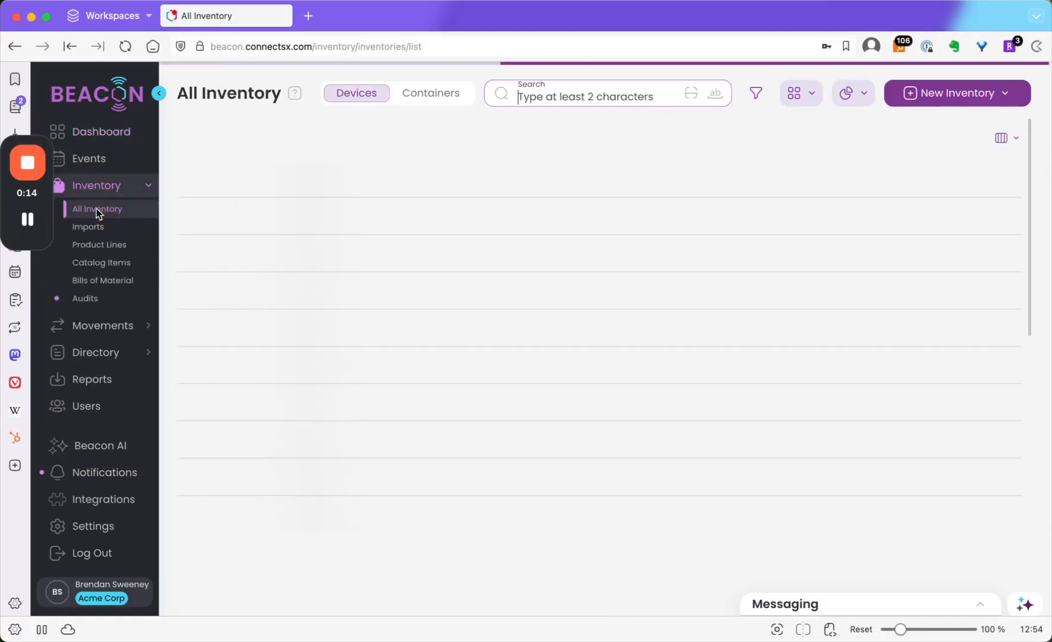
{"action": "left_click", "coordinate": [1002, 95]}
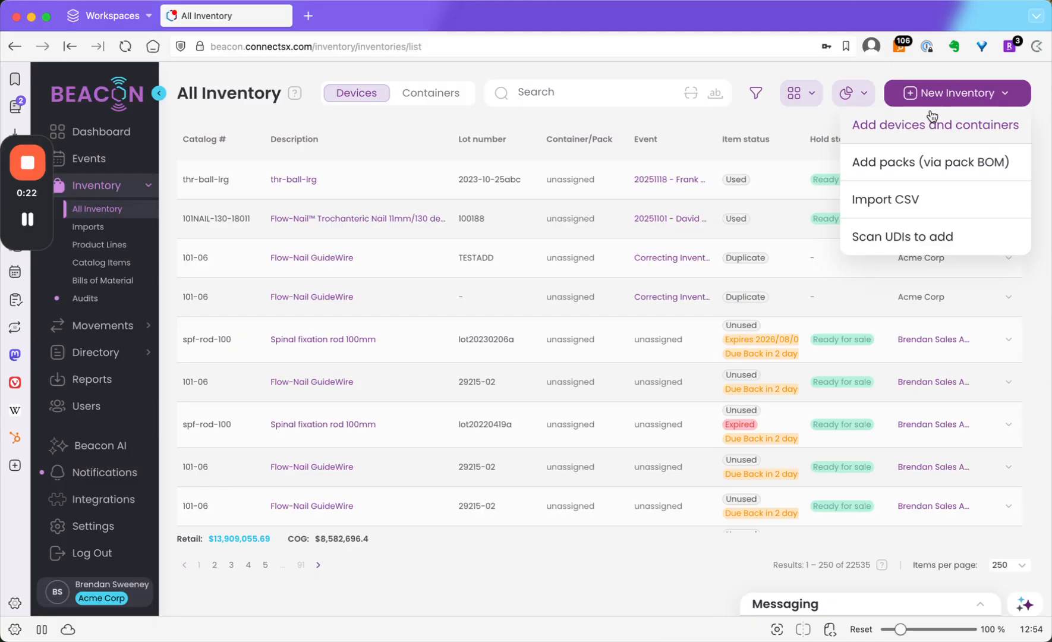
Open the inventory imports list, view its UDI scanning dialog, and close the dialog
{"action": "left_click", "coordinate": [79, 227]}
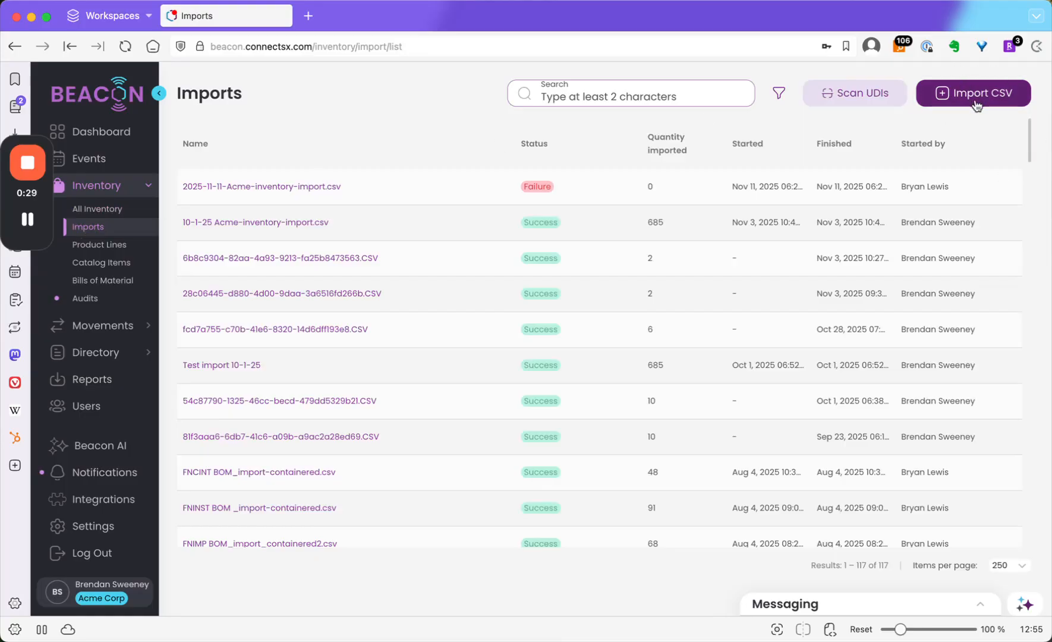
{"action": "left_click", "coordinate": [879, 95]}
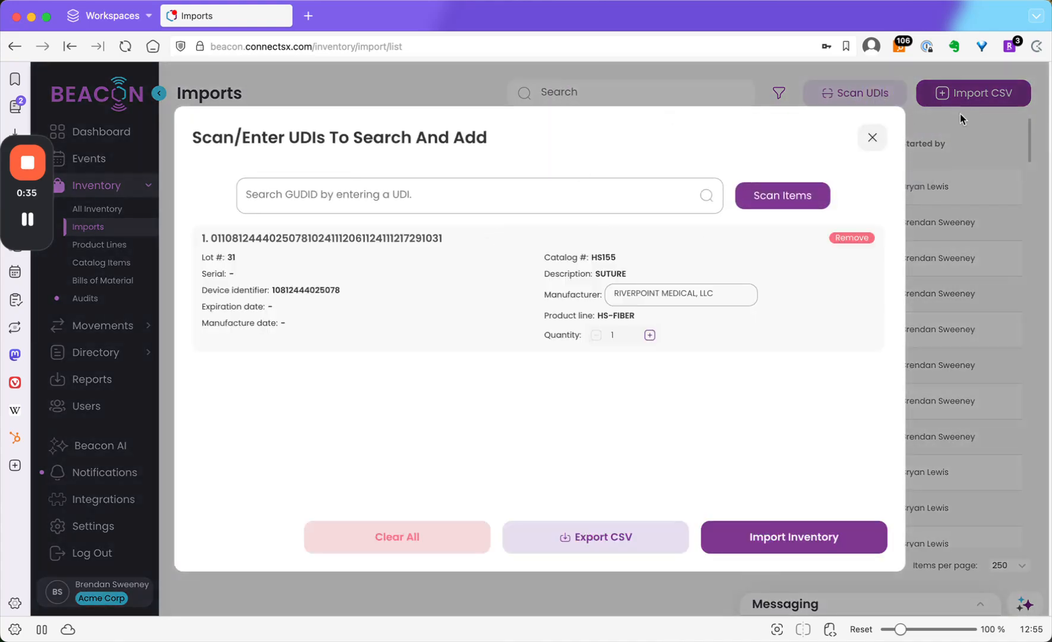
{"action": "left_click", "coordinate": [871, 138]}
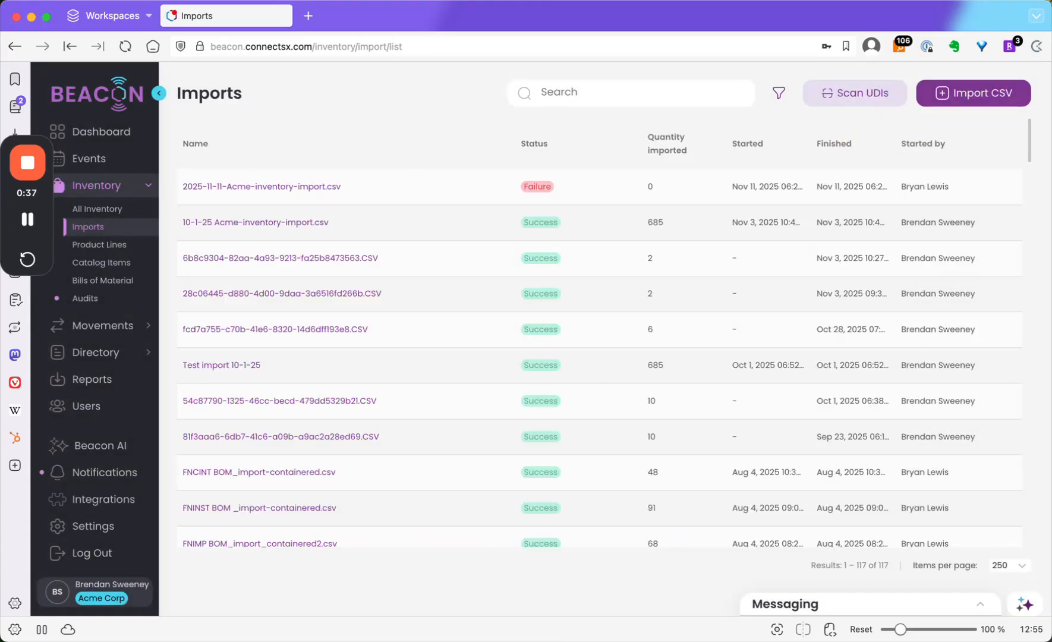
Return to the full inventory list and review the ways to add new inventory again
{"action": "left_click", "coordinate": [90, 209]}
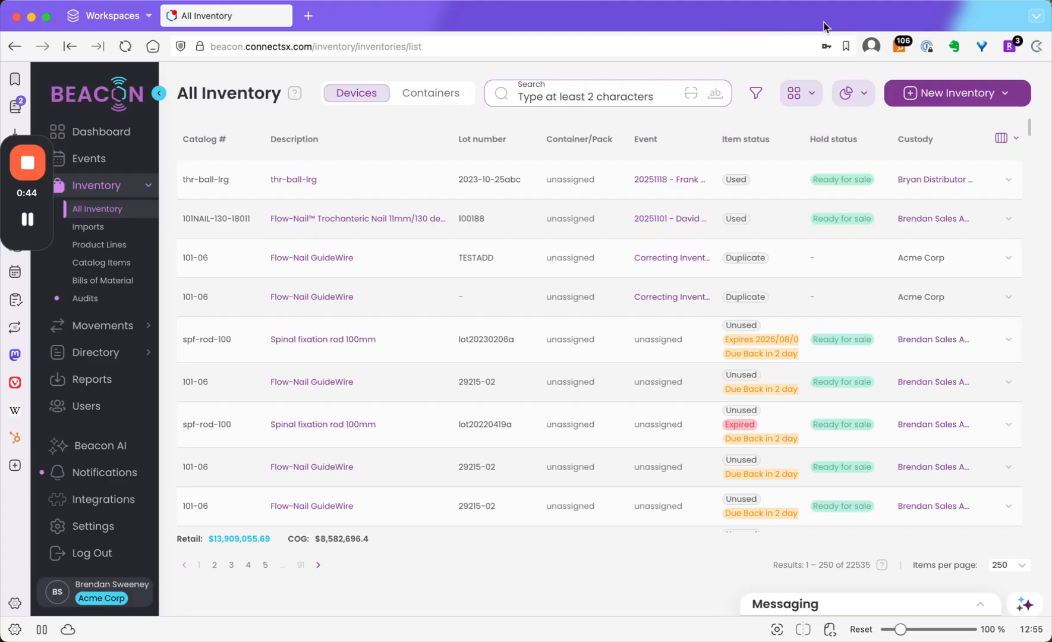
{"action": "left_click", "coordinate": [945, 94]}
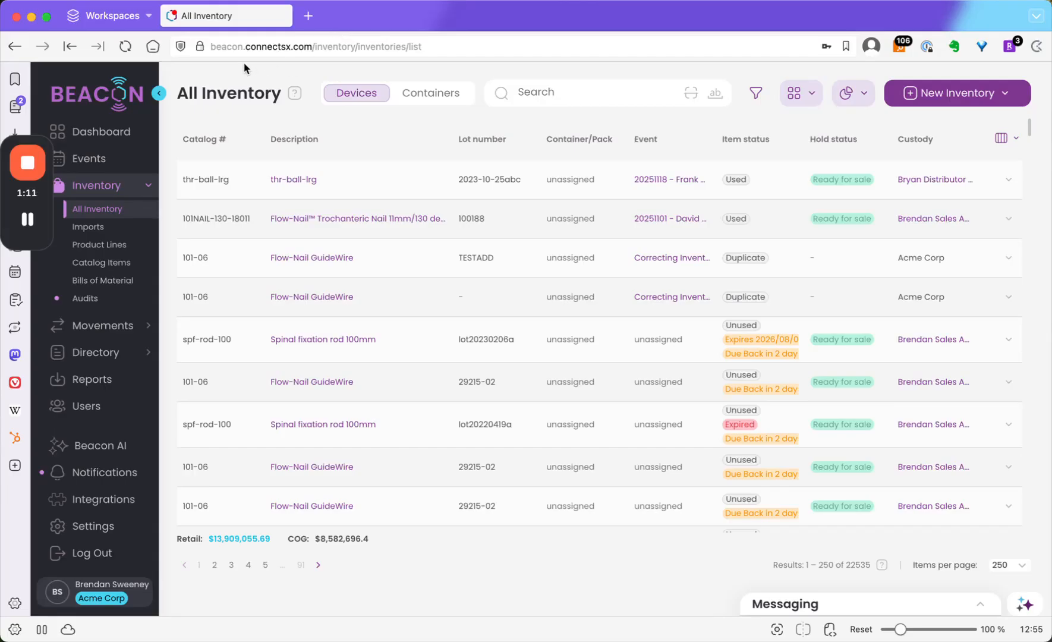
{"action": "left_click", "coordinate": [226, 67]}
View the product lines list and examine the details of catalog item 101-06
{"action": "left_click", "coordinate": [97, 250]}
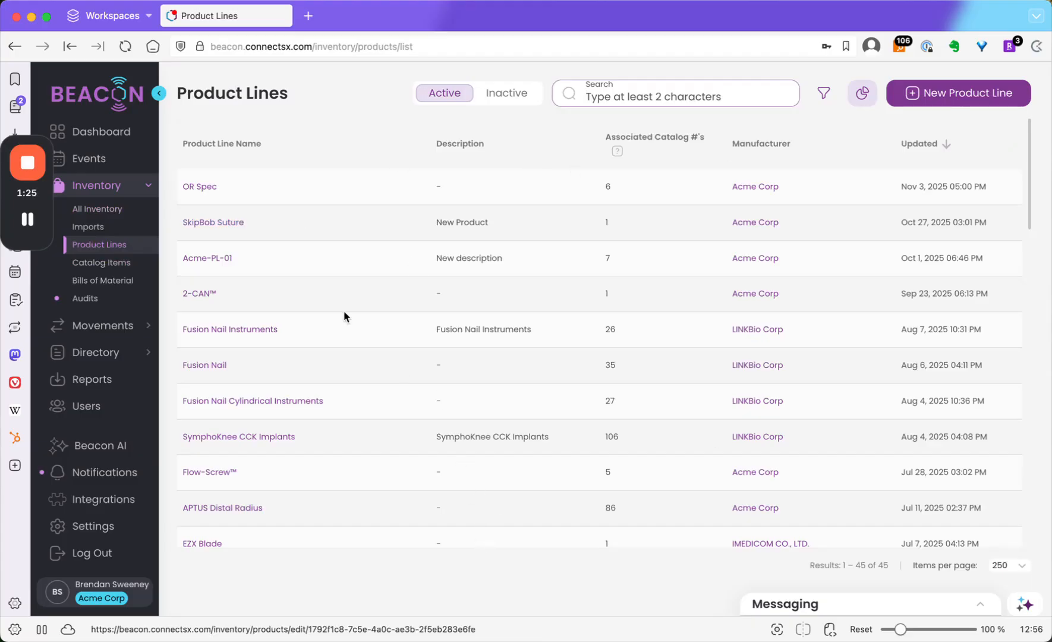
{"action": "left_click", "coordinate": [78, 262]}
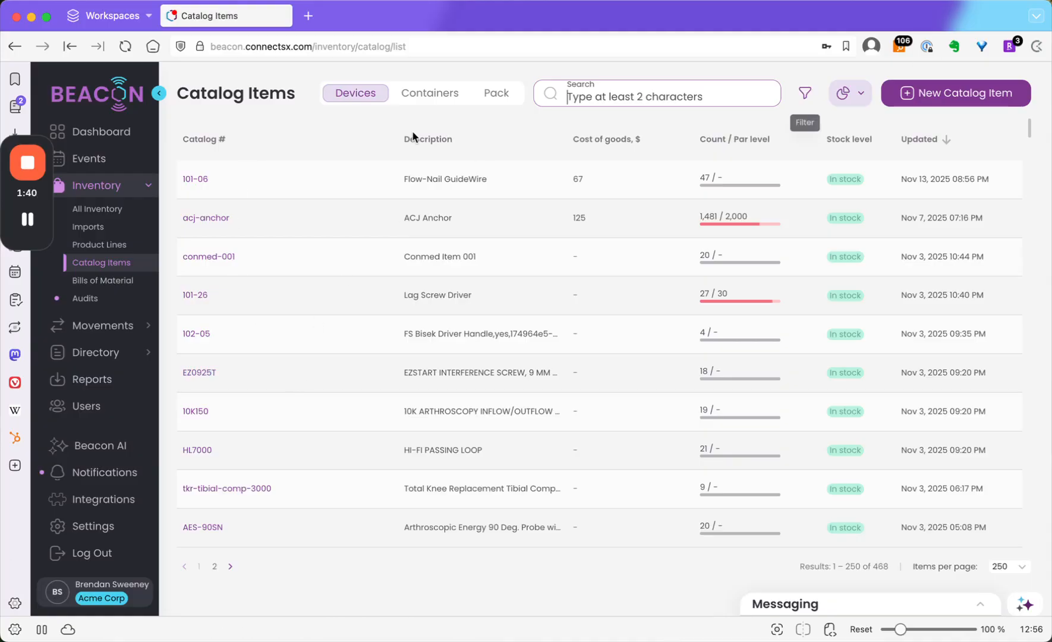
{"action": "left_click", "coordinate": [216, 184]}
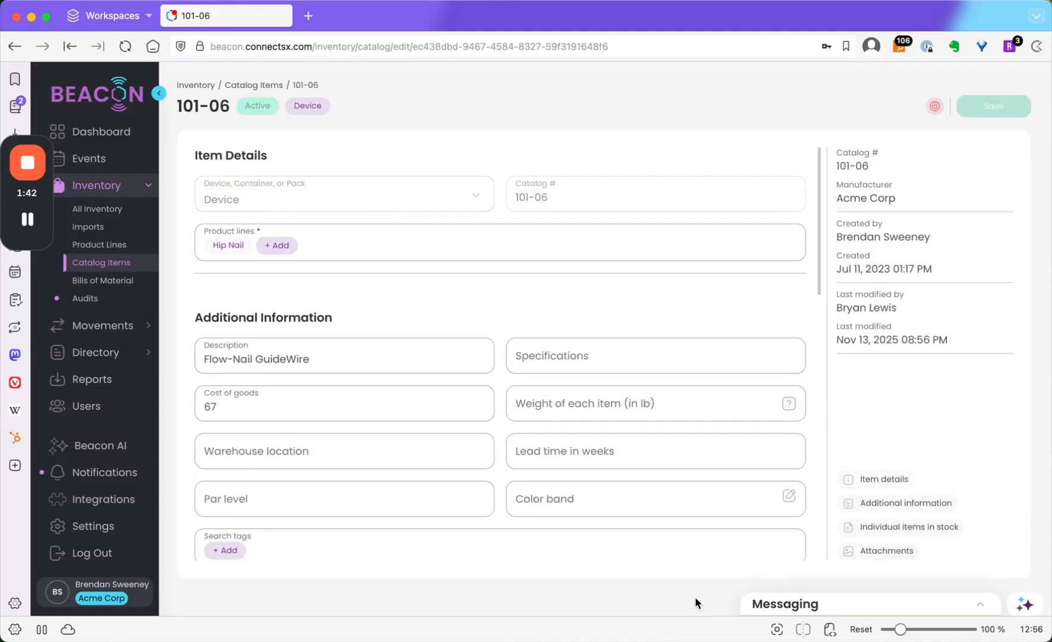
Start a new catalog item of type Device with catalog number 596t824 and manufacturer Acme Corp
{"action": "left_click", "coordinate": [100, 262]}
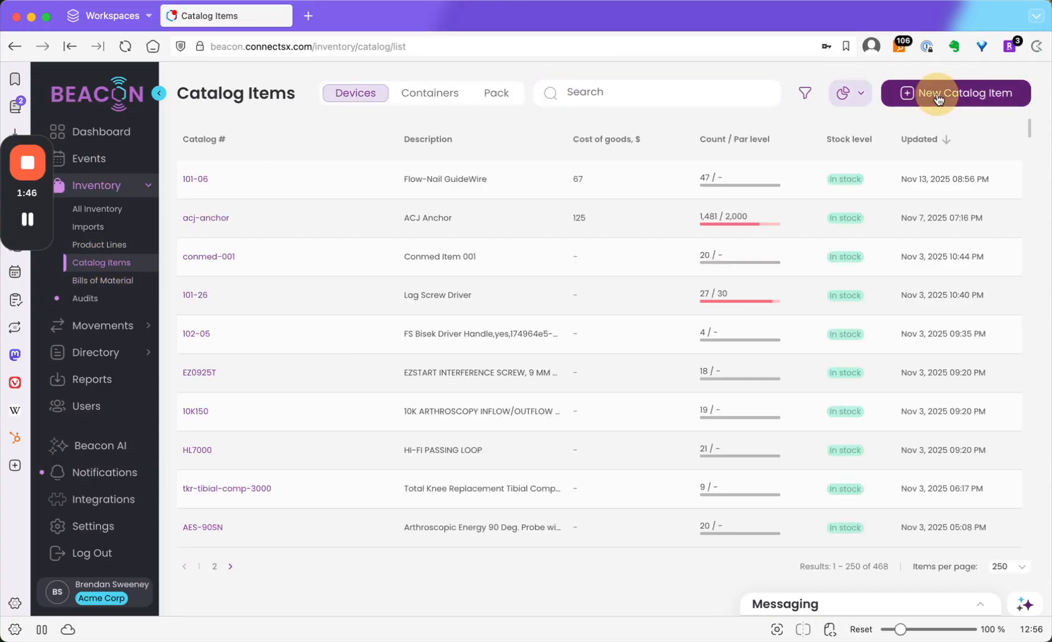
{"action": "left_click", "coordinate": [936, 96]}
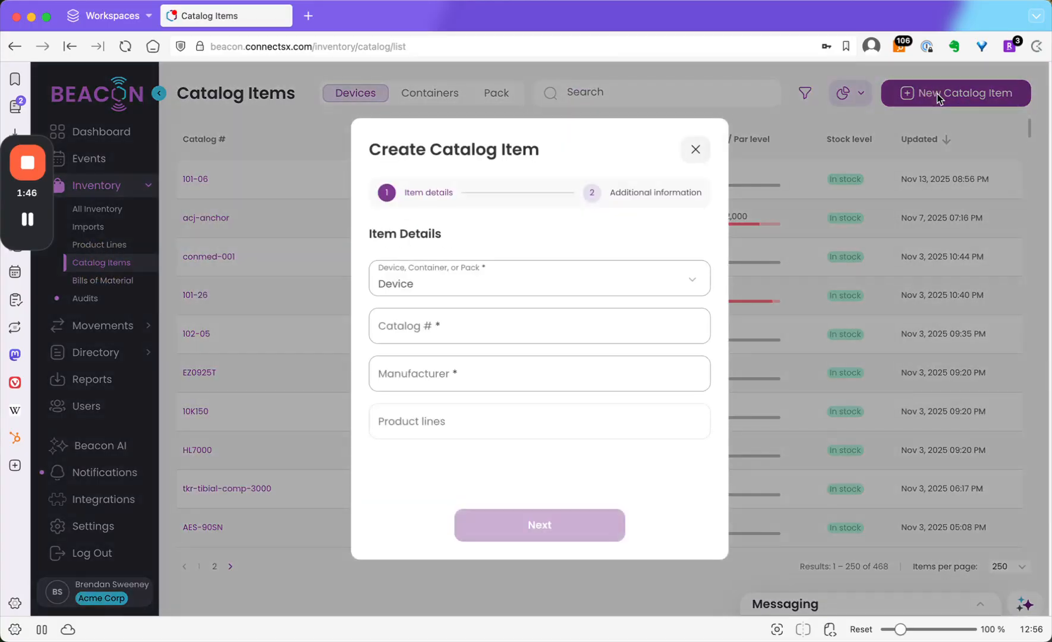
{"action": "left_click", "coordinate": [594, 274]}
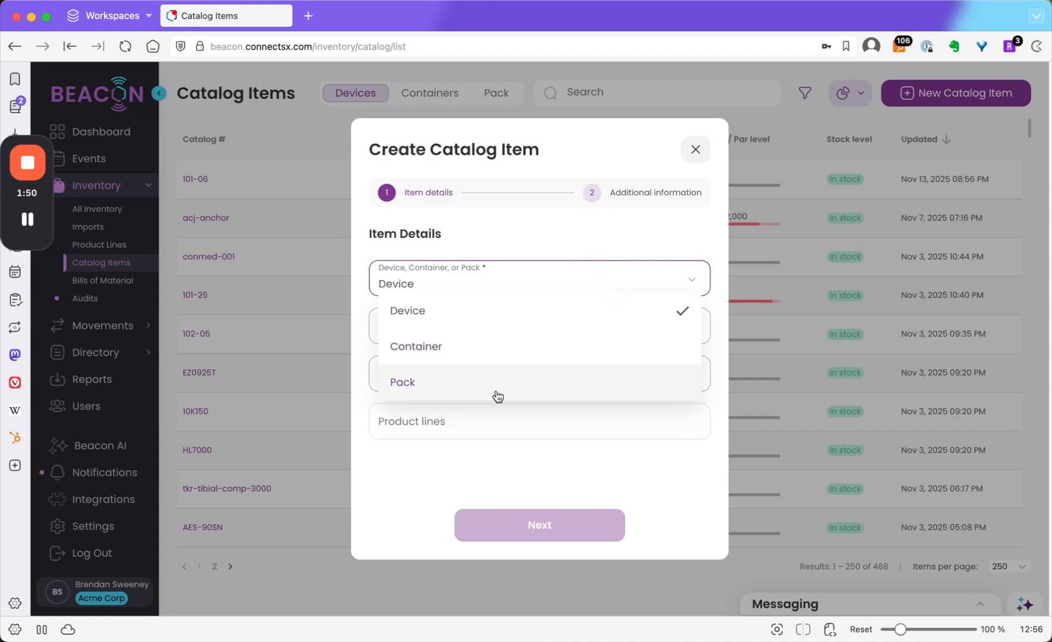
{"action": "left_click", "coordinate": [425, 484]}
{"action": "left_click", "coordinate": [480, 323]}
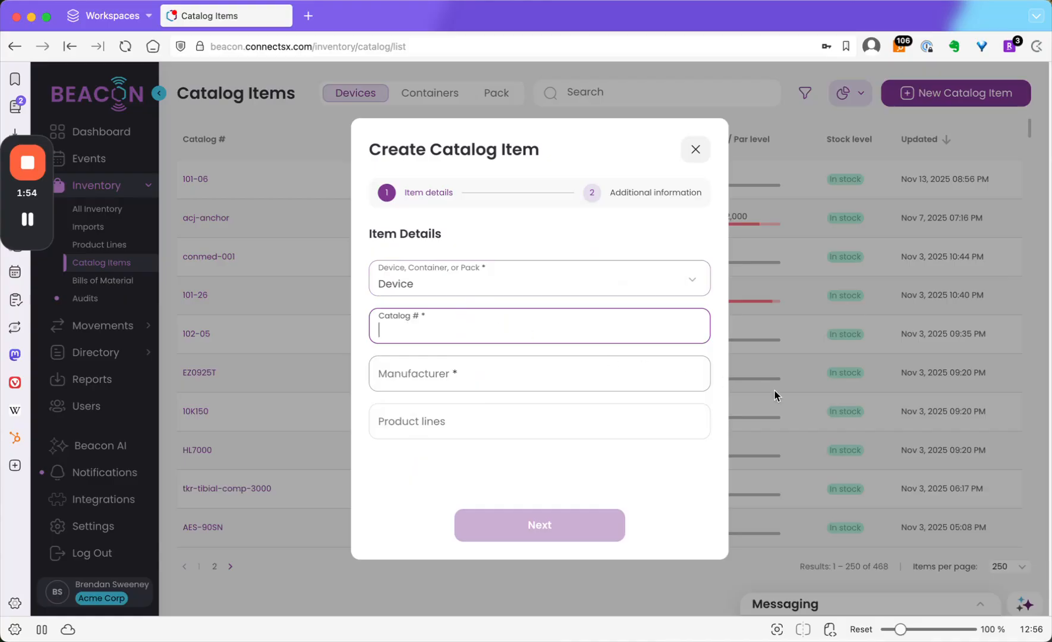
{"action": "type", "text": "596t824"}
{"action": "left_click", "coordinate": [578, 376]}
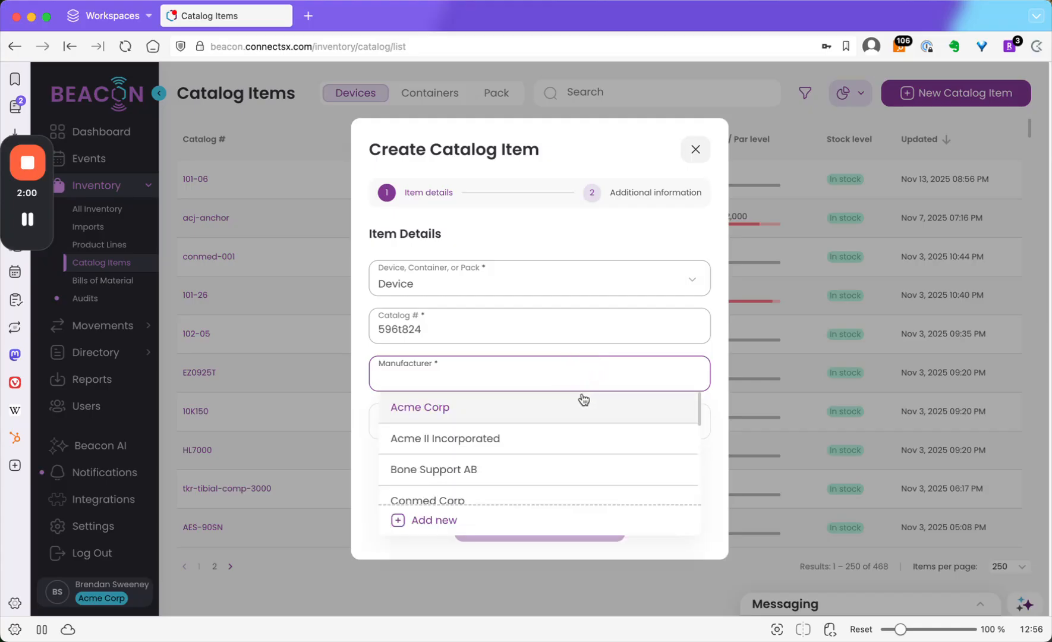
{"action": "left_click", "coordinate": [583, 404]}
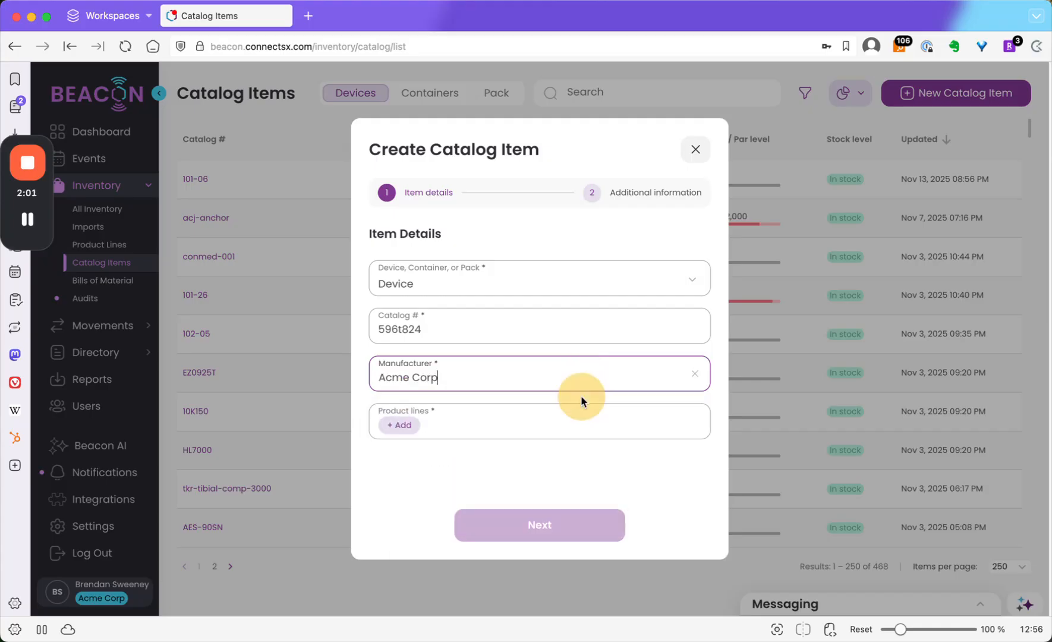
Assign the 2-CAN™ product line to the new catalog item and continue to its additional information
{"action": "left_click", "coordinate": [398, 424]}
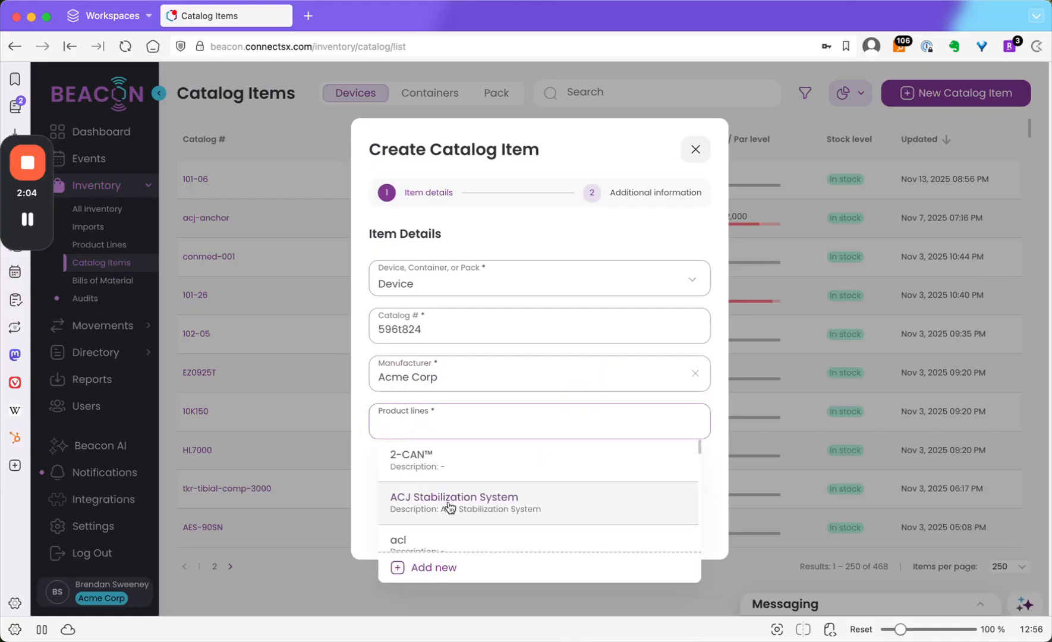
{"action": "left_click", "coordinate": [450, 467]}
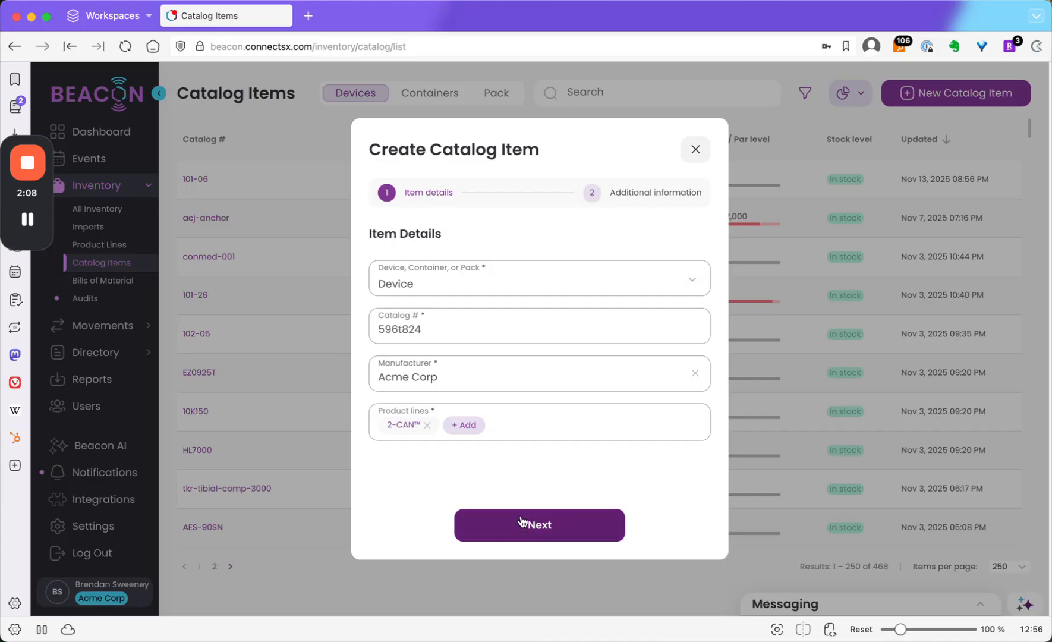
{"action": "left_click", "coordinate": [521, 524]}
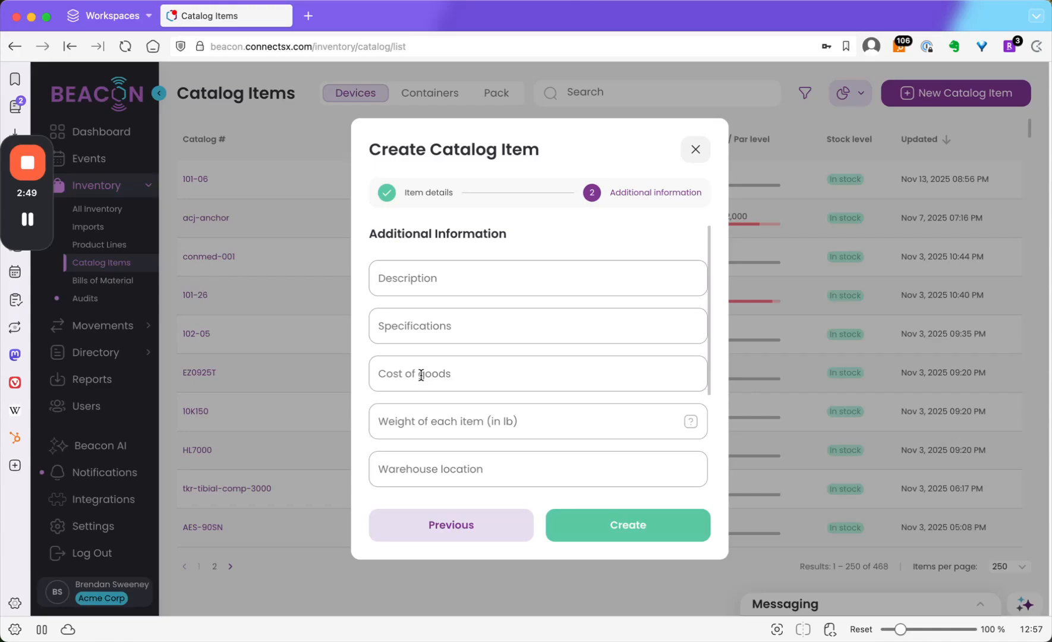
Review the optional additional information fields, leave them blank, and create the catalog item
{"action": "scroll", "coordinate": [460, 365], "scroll_direction": "down", "scroll_amount": 4}
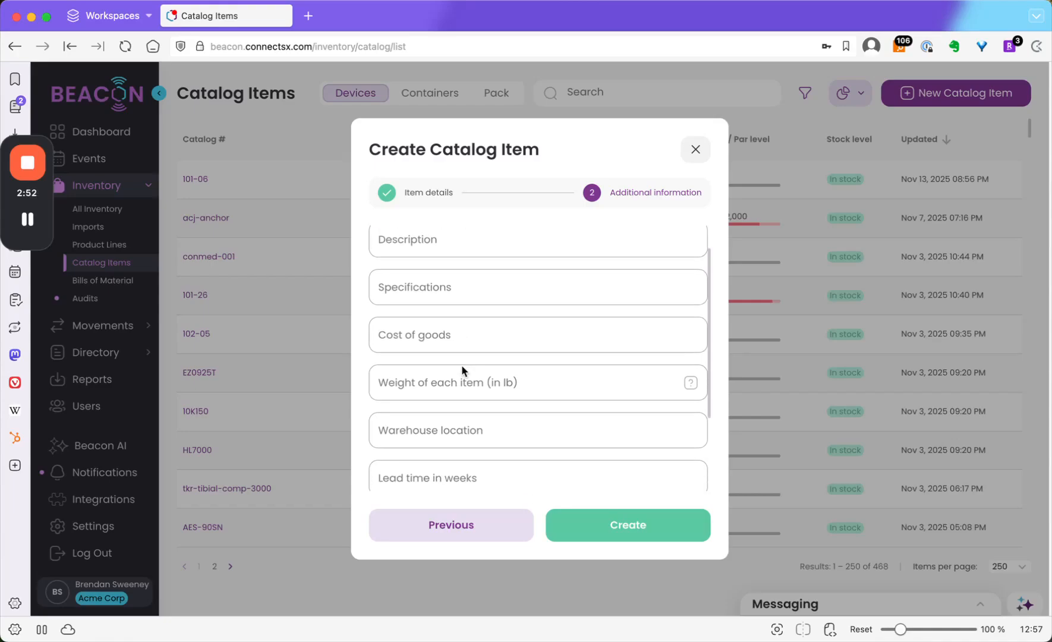
{"action": "scroll", "coordinate": [469, 404], "scroll_direction": "down", "scroll_amount": 3}
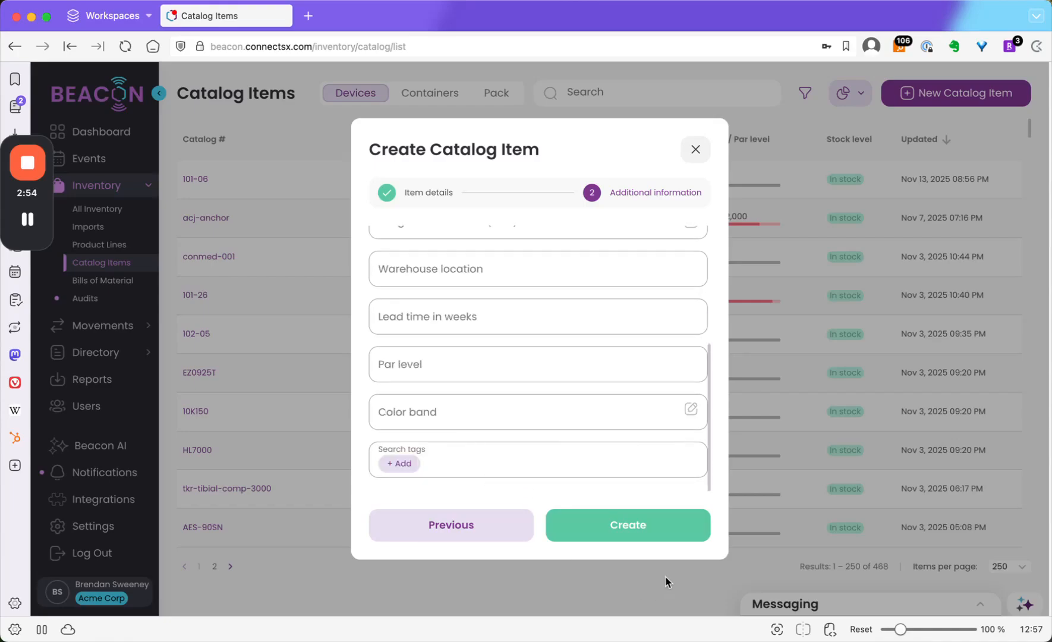
{"action": "left_click", "coordinate": [619, 527]}
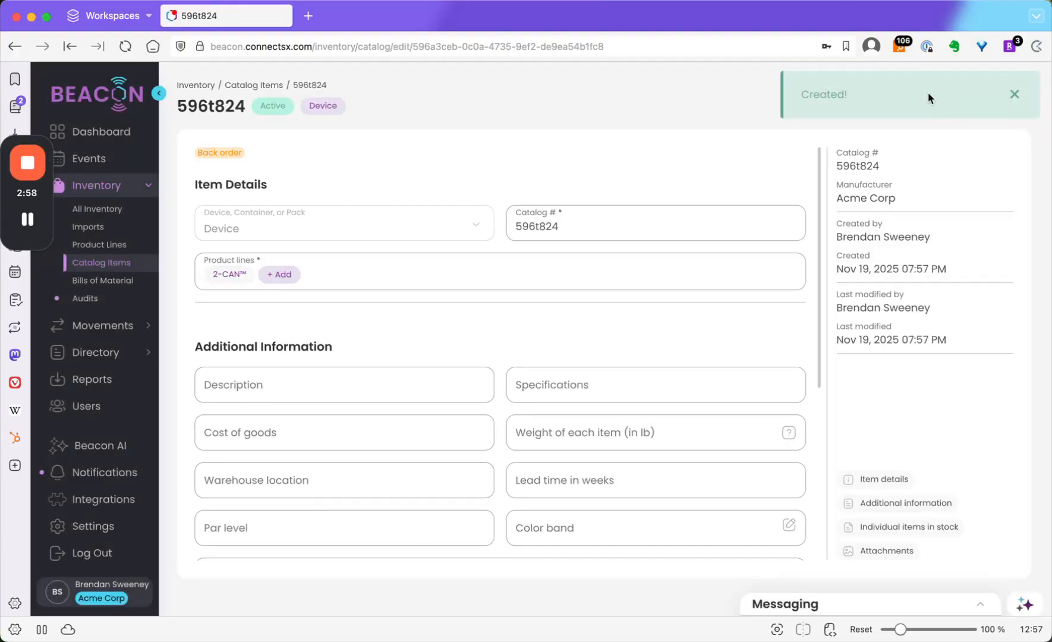
{"action": "left_click", "coordinate": [1015, 94]}
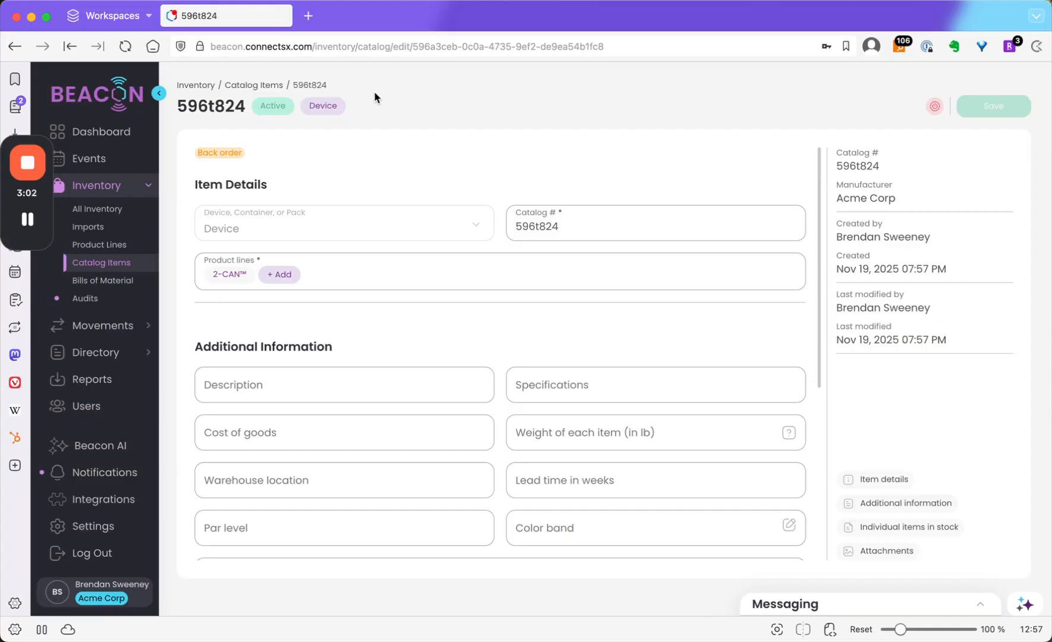
Start adding inventory by scanning UDIs from the full inventory list and remove the leftover HS155 suture entry
{"action": "left_click", "coordinate": [95, 213]}
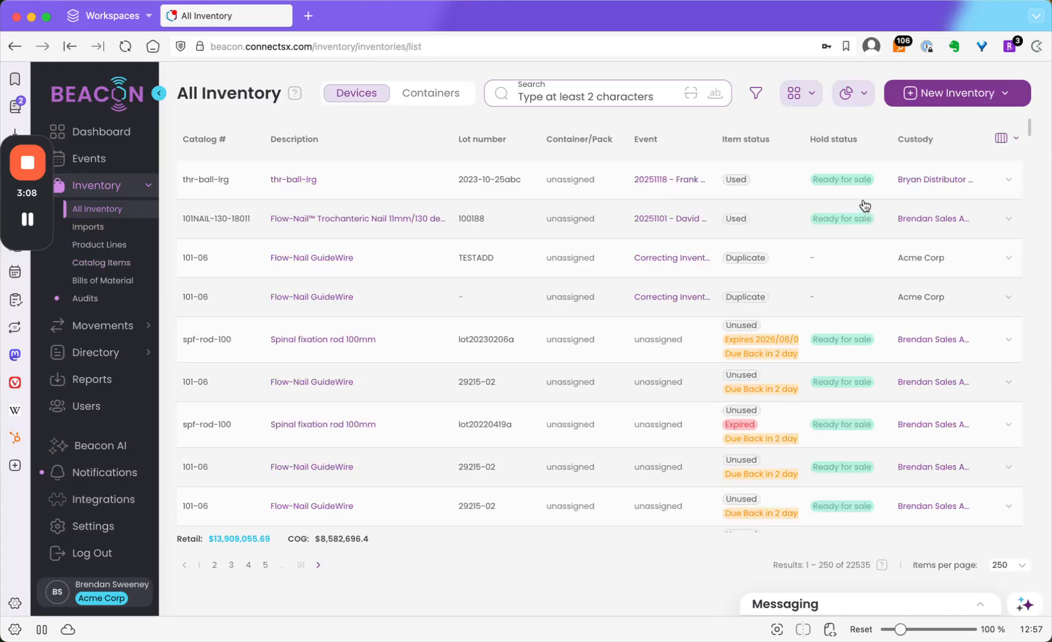
{"action": "left_click", "coordinate": [947, 99]}
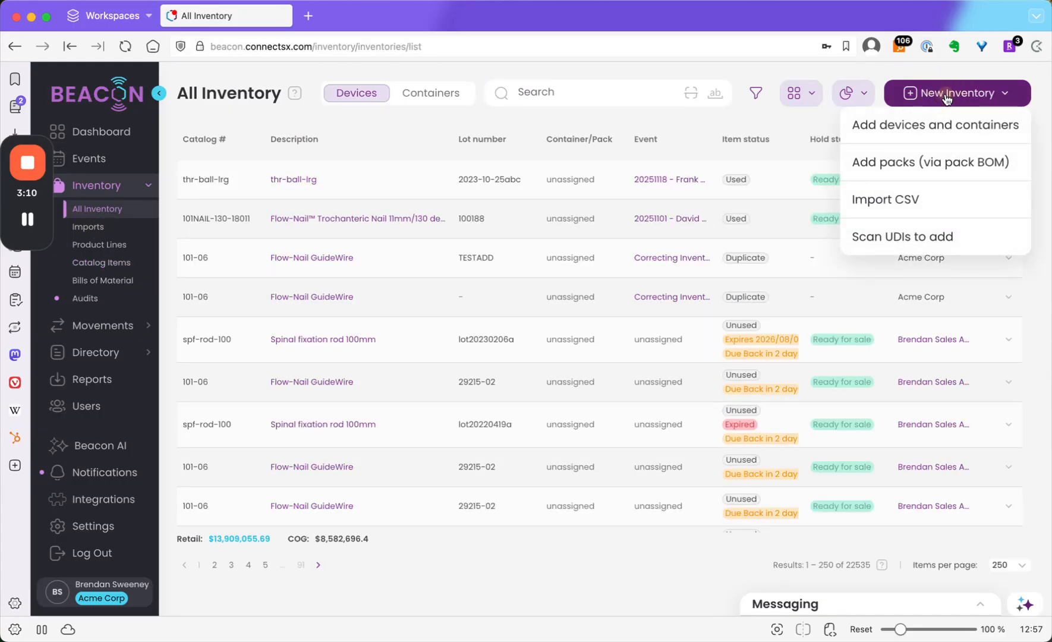
{"action": "left_click", "coordinate": [903, 238]}
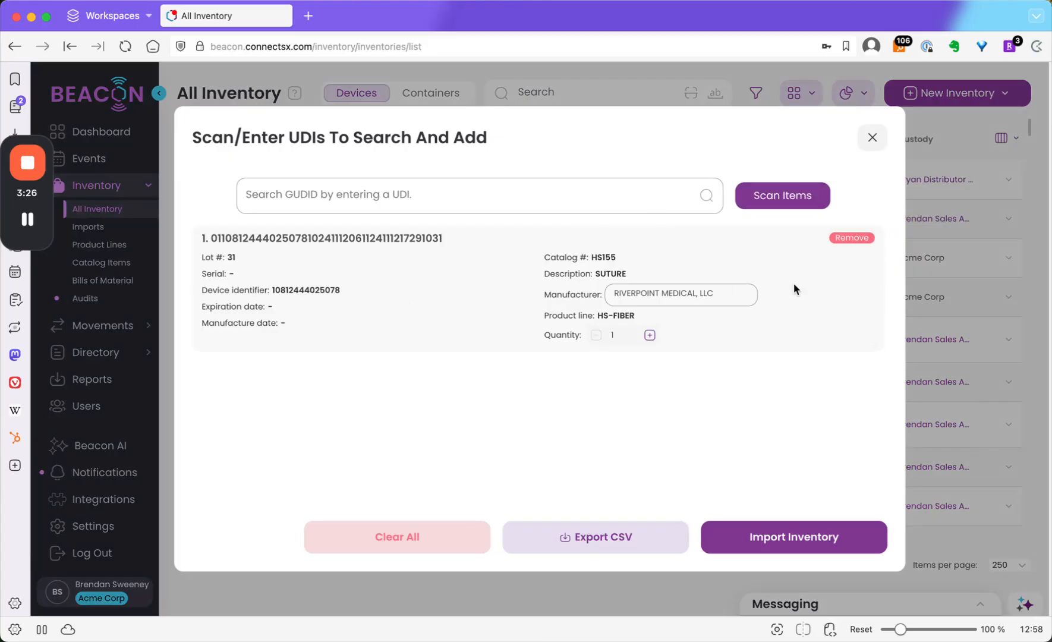
{"action": "left_click", "coordinate": [861, 238]}
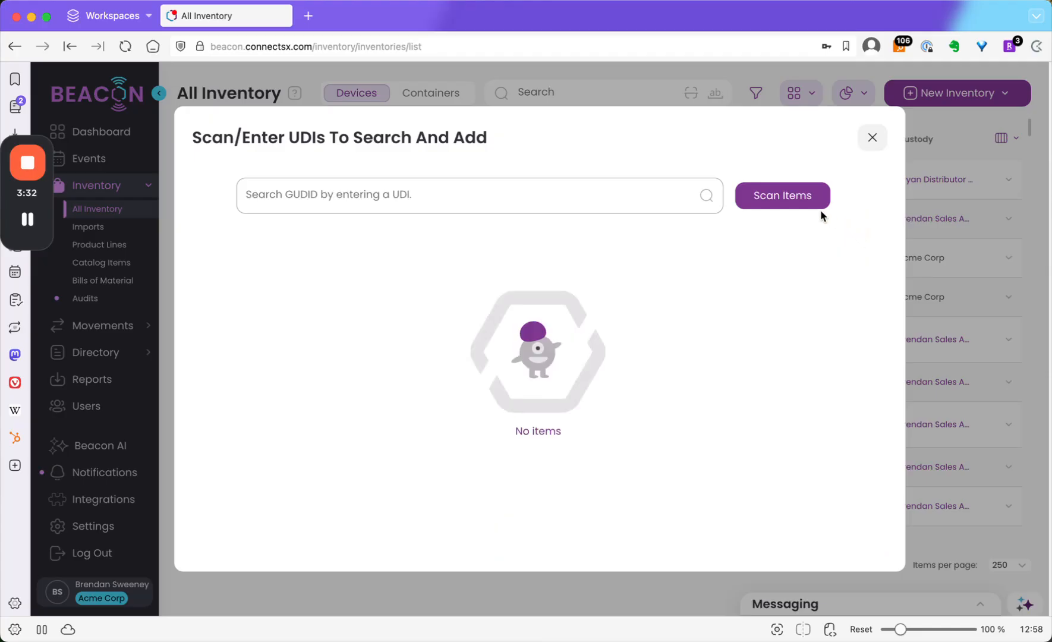
Scan the barcode +B267102050/$$710616021 to add that device to the UDI list
{"action": "left_click", "coordinate": [793, 199]}
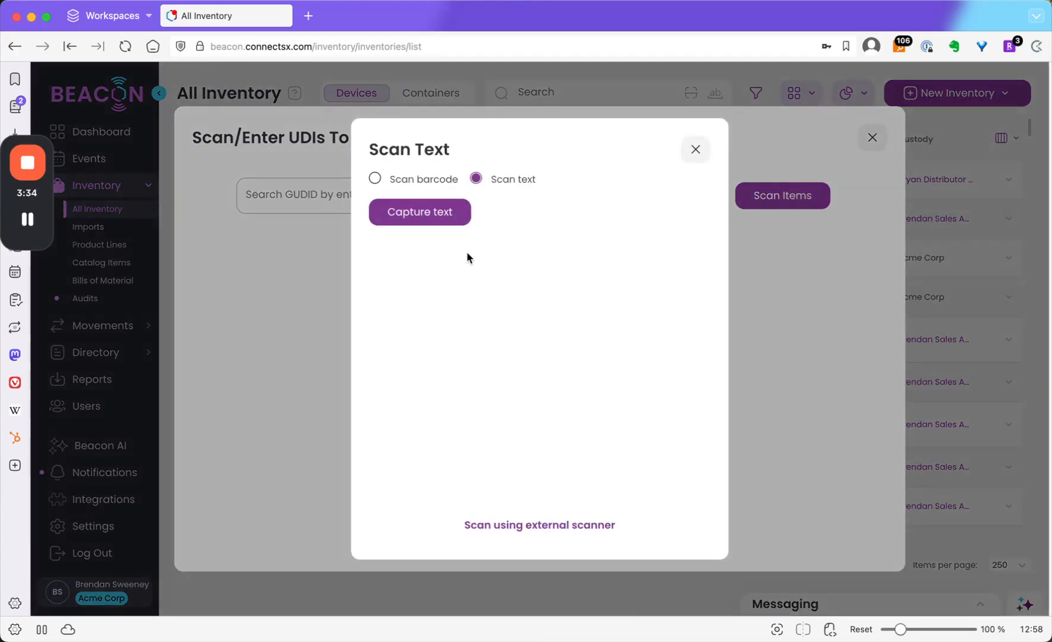
{"action": "left_click", "coordinate": [375, 178]}
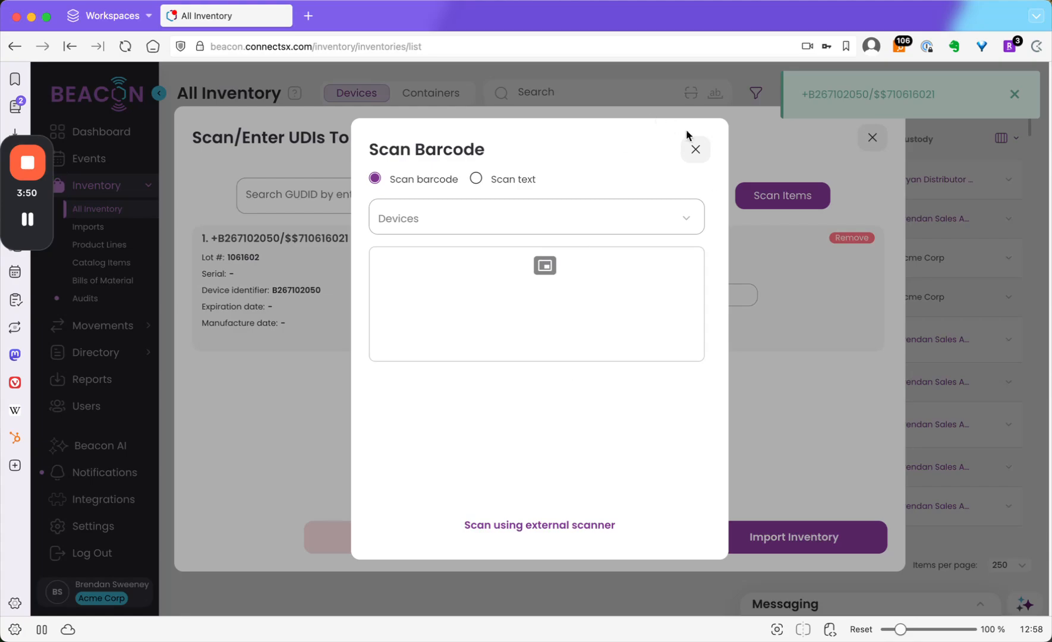
{"action": "left_click", "coordinate": [697, 151]}
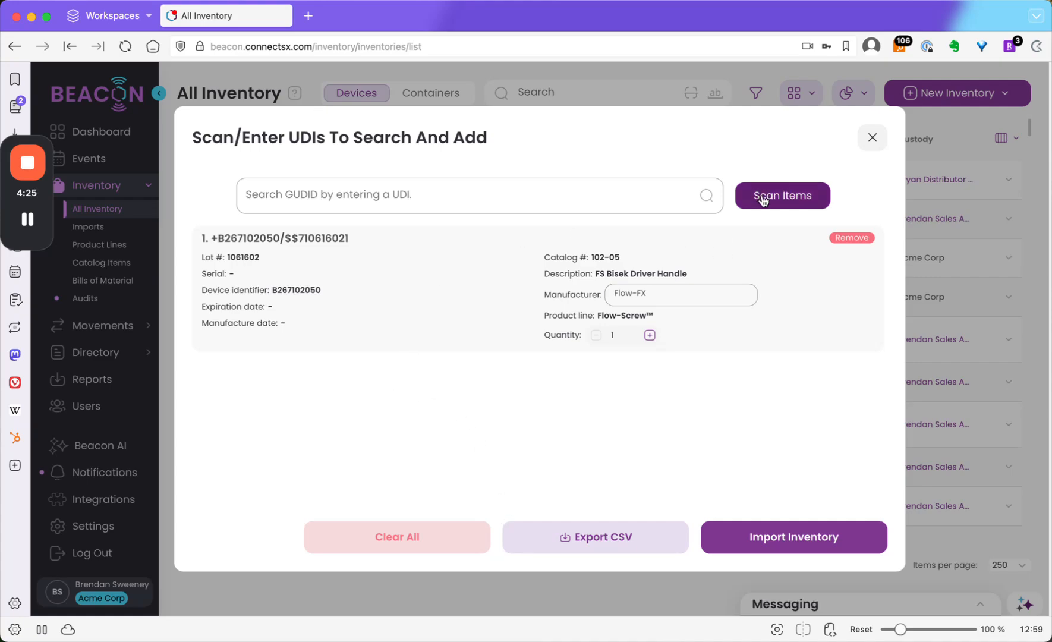
Copy the scanned device's UDI into the GUDID search, ignore the duplicate, and suppress further duplicate warnings until history is cleared
{"action": "left_click_drag", "start_coordinate": [353, 242], "coordinate": [209, 238]}
{"action": "key", "text": "super+c"}
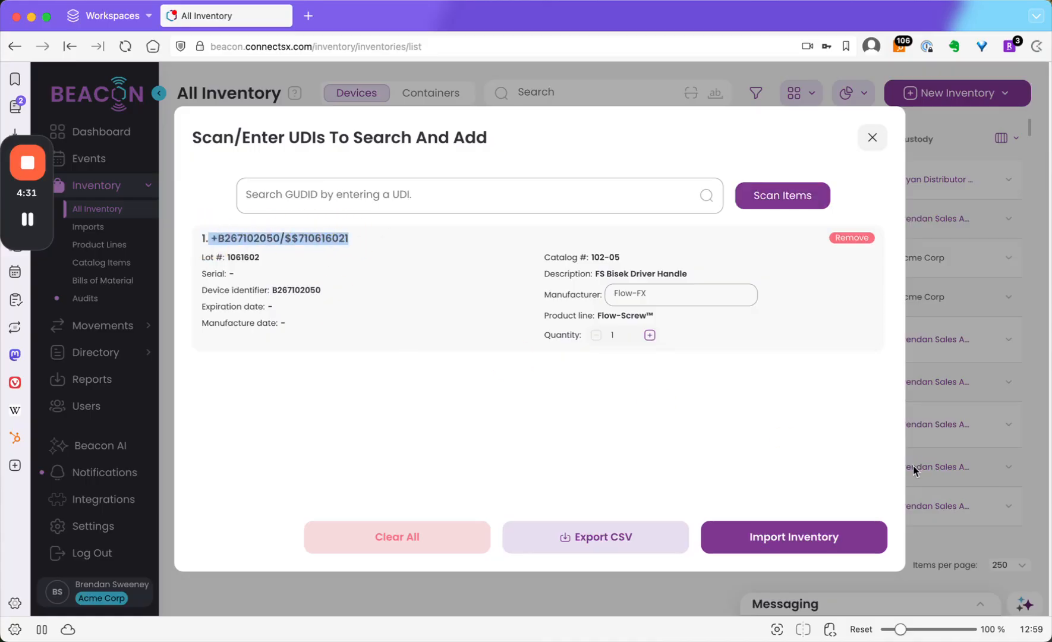
{"action": "left_click", "coordinate": [462, 203]}
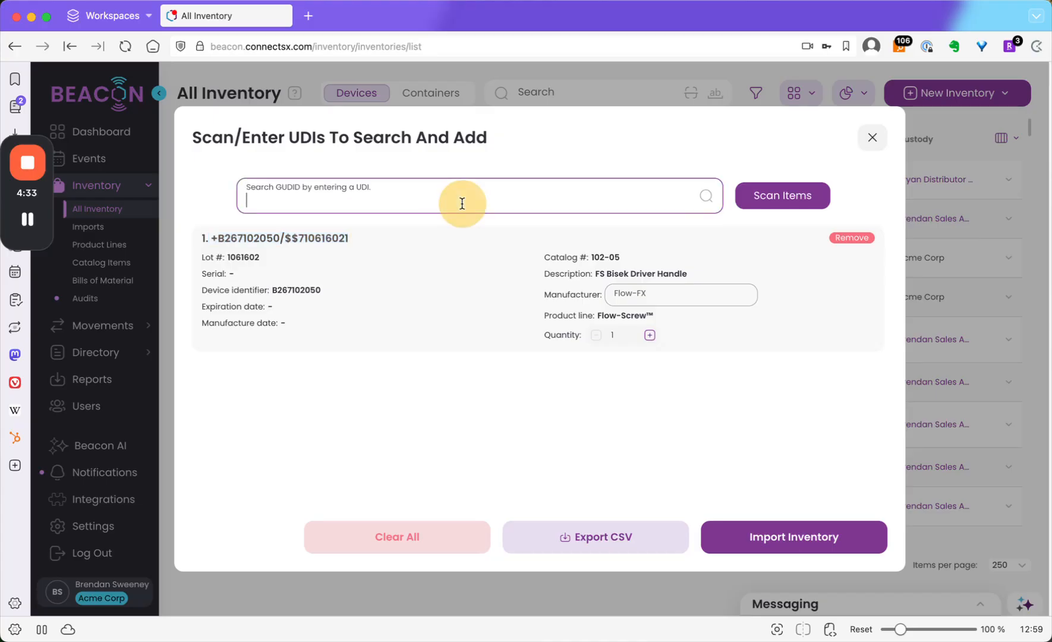
{"action": "key", "text": "super+v"}
{"action": "left_click", "coordinate": [740, 185]}
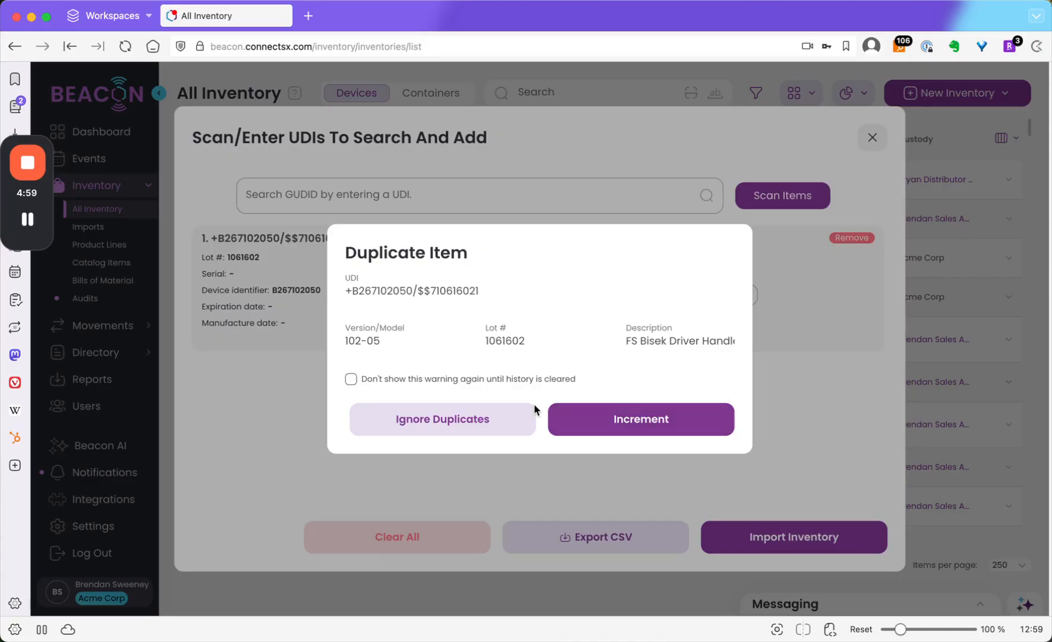
{"action": "left_click", "coordinate": [352, 380]}
{"action": "left_click", "coordinate": [505, 423]}
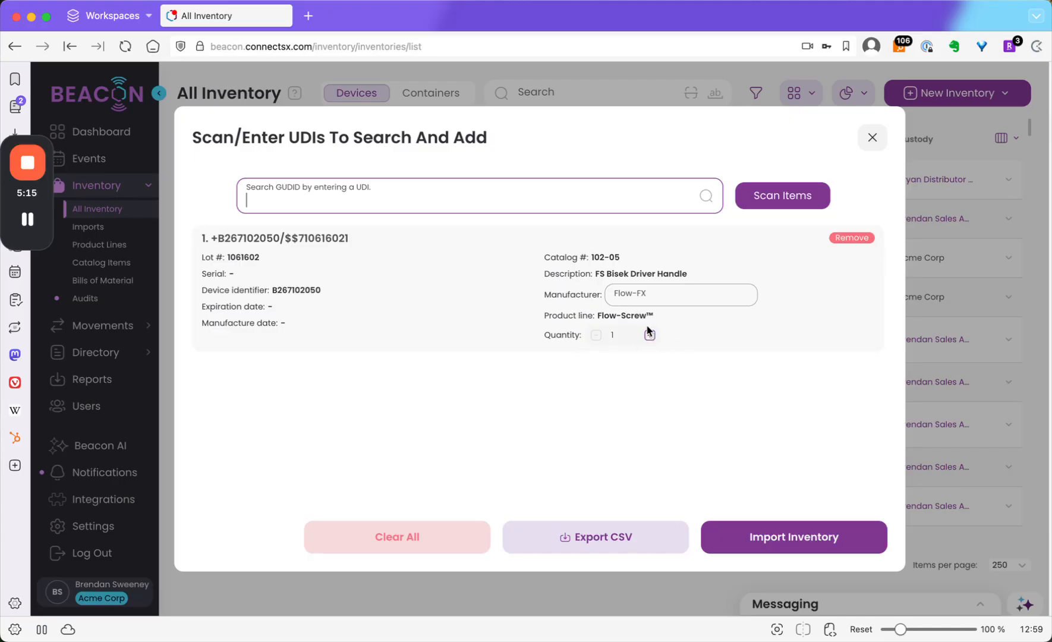
Change the scanned device's manufacturer to Acme Corp and set its quantity to 5
{"action": "left_click", "coordinate": [649, 294]}
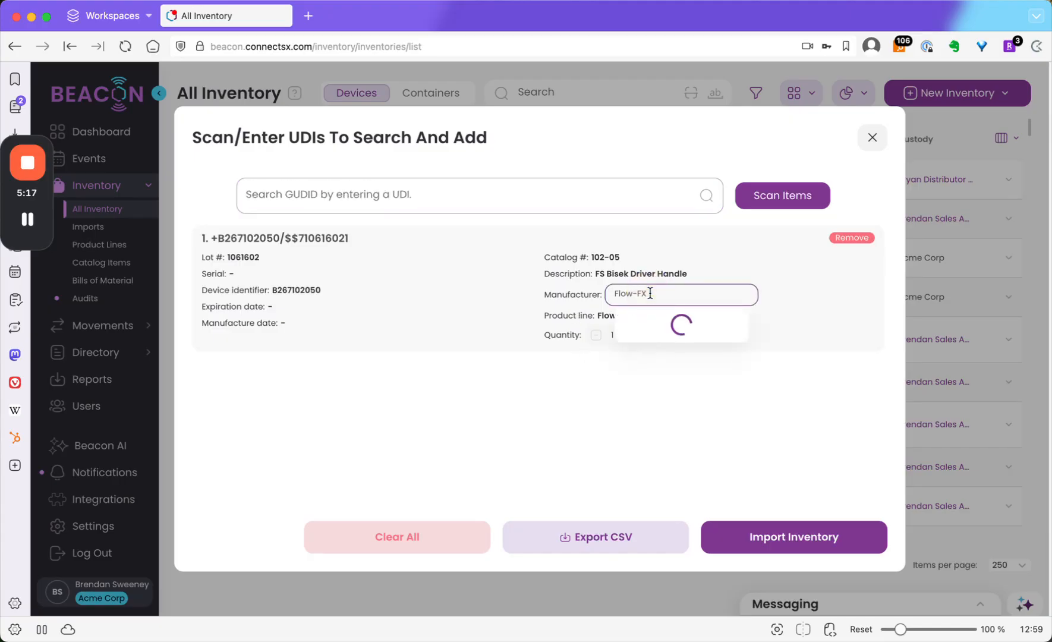
{"action": "triple_click", "coordinate": [649, 294]}
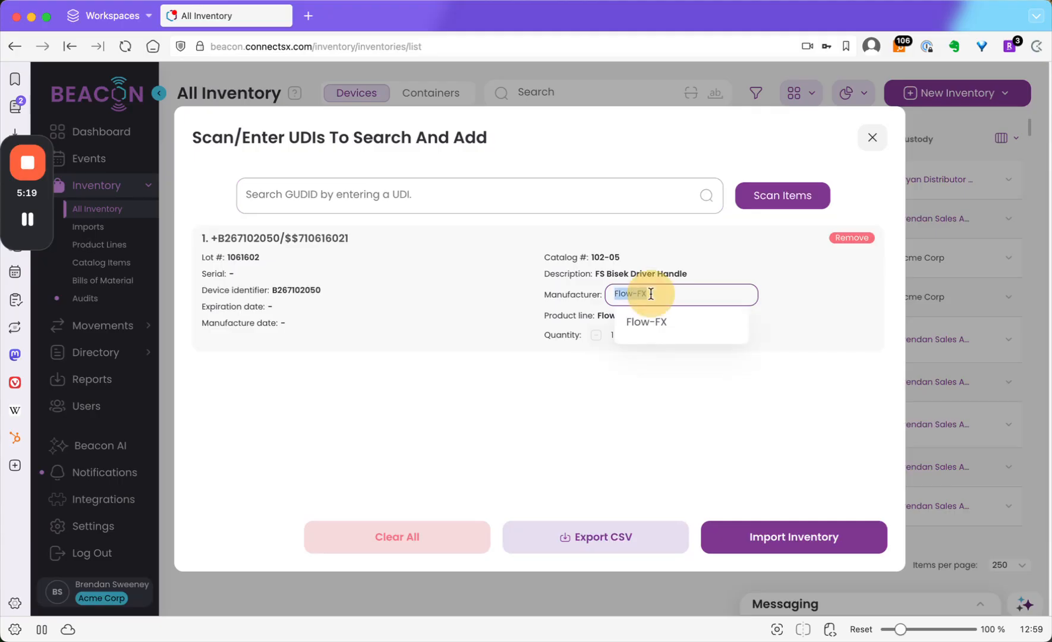
{"action": "key", "text": "BackSpace"}
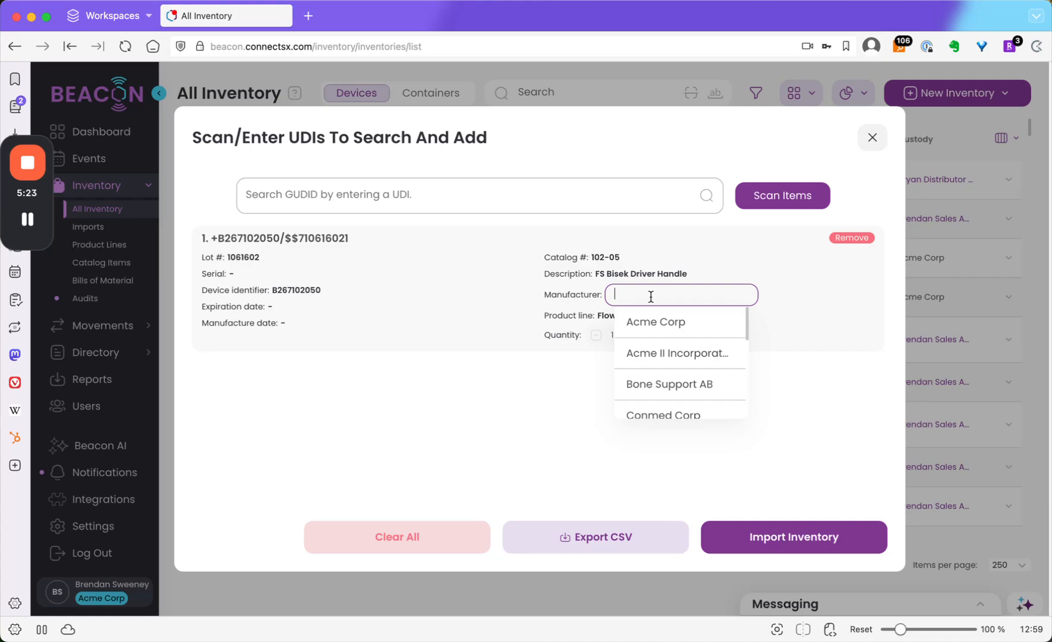
{"action": "left_click", "coordinate": [654, 327]}
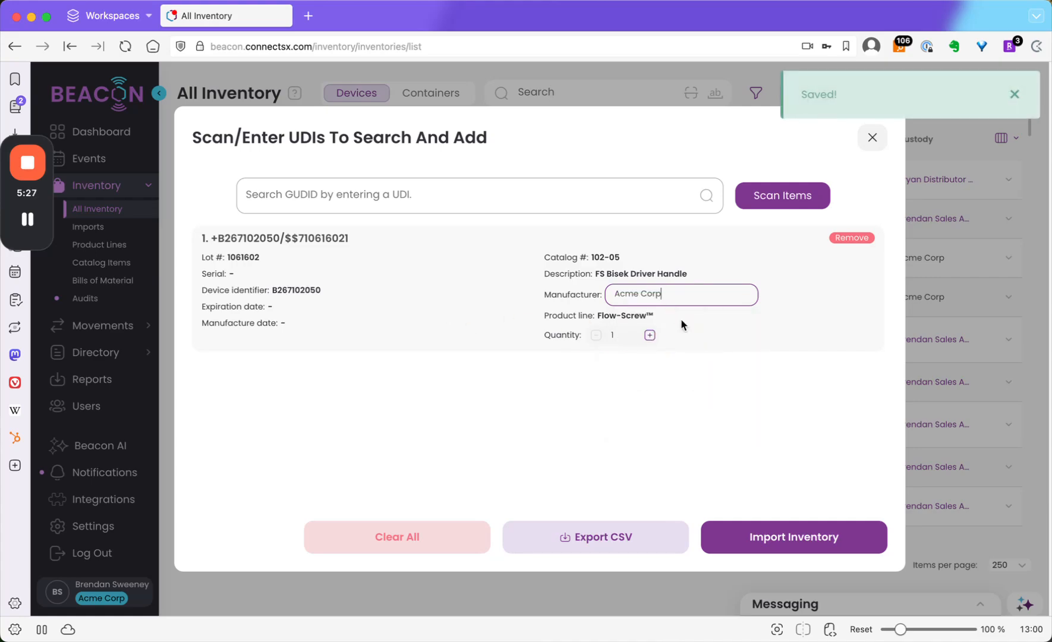
{"action": "double_click", "coordinate": [649, 335]}
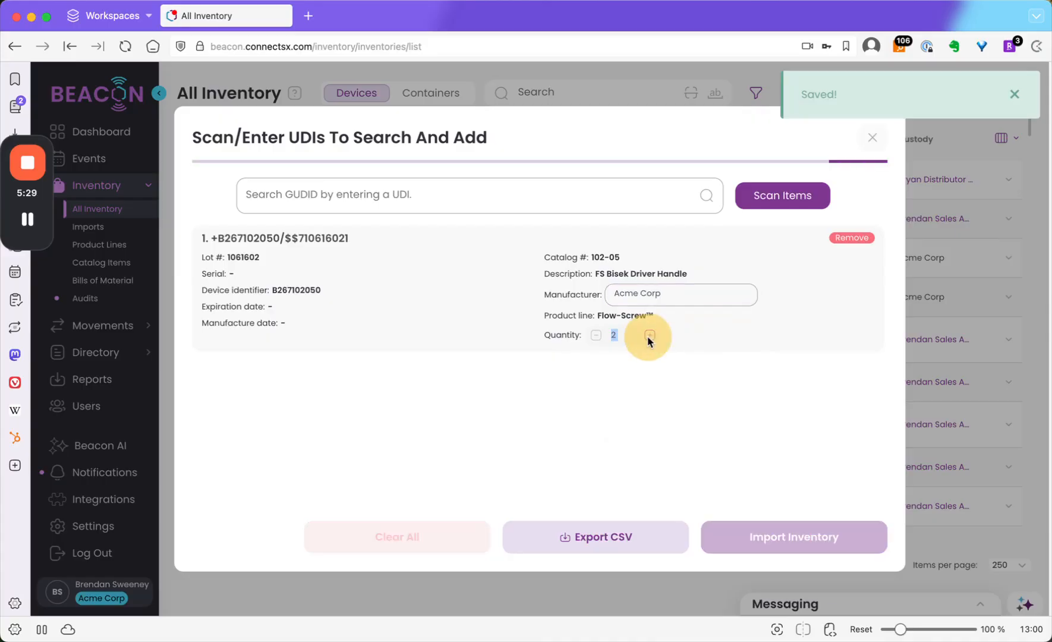
{"action": "triple_click", "coordinate": [650, 335]}
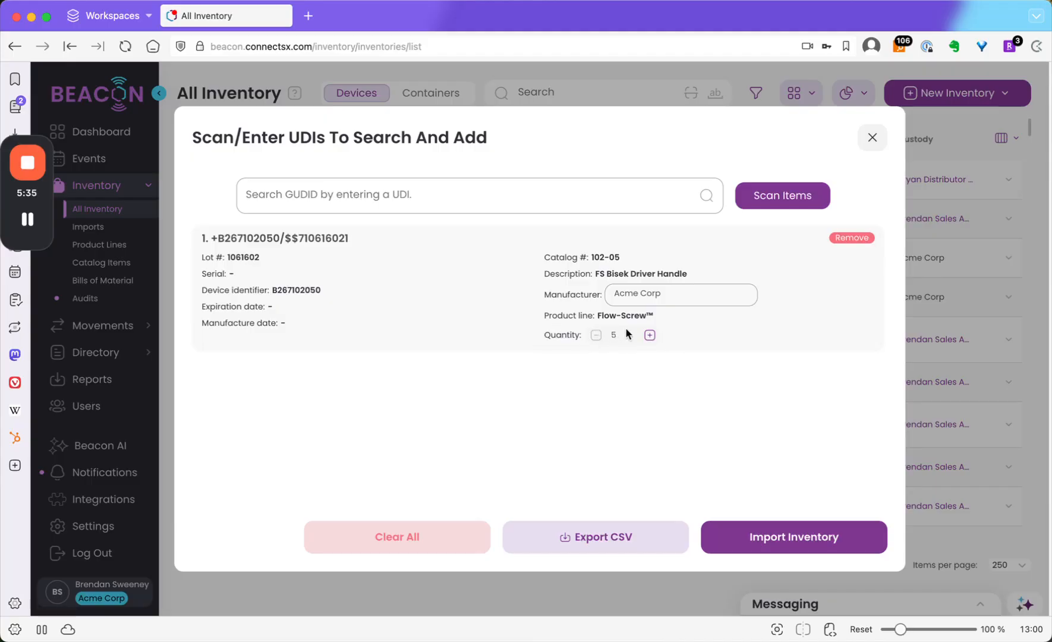
Import the scanned inventory into Acme Corp custody as billable inventory and dismiss the notification
{"action": "left_click", "coordinate": [802, 542]}
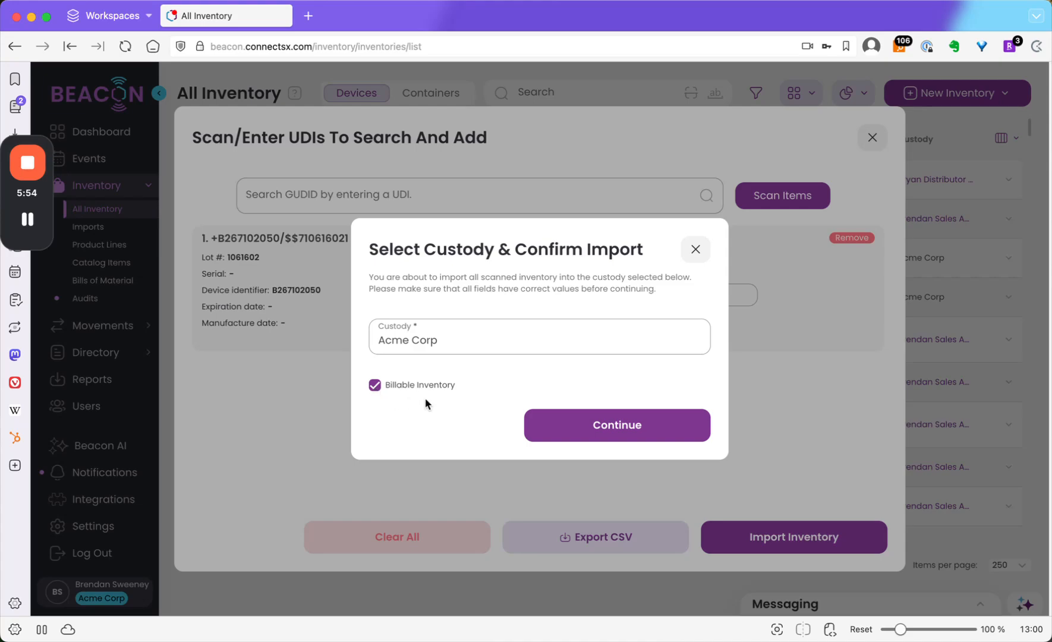
{"action": "left_click", "coordinate": [378, 390]}
{"action": "left_click", "coordinate": [373, 386]}
{"action": "left_click", "coordinate": [597, 429]}
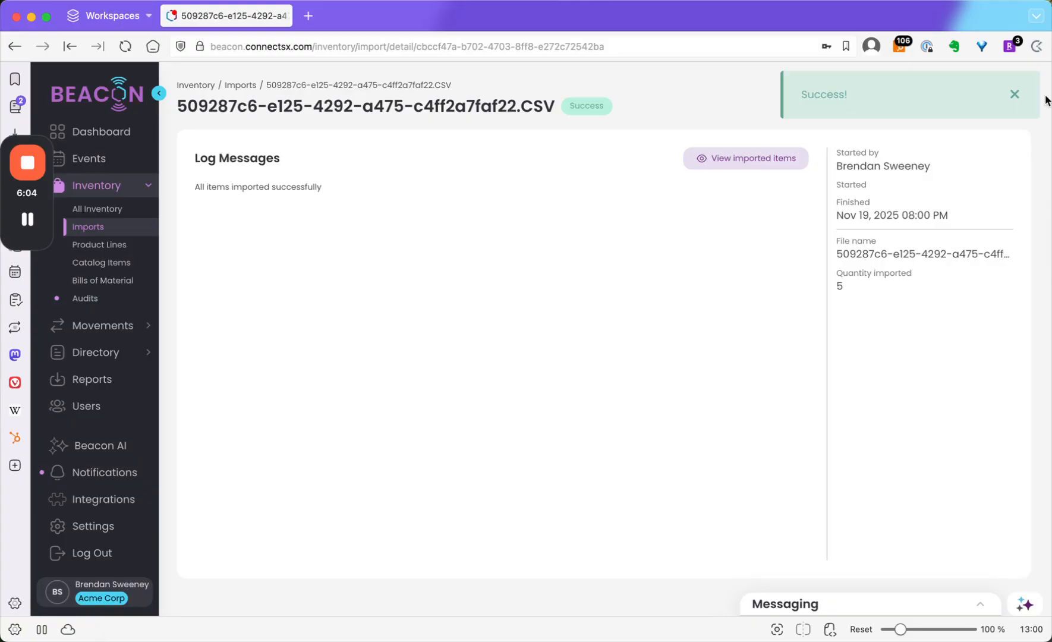
{"action": "left_click", "coordinate": [1014, 95]}
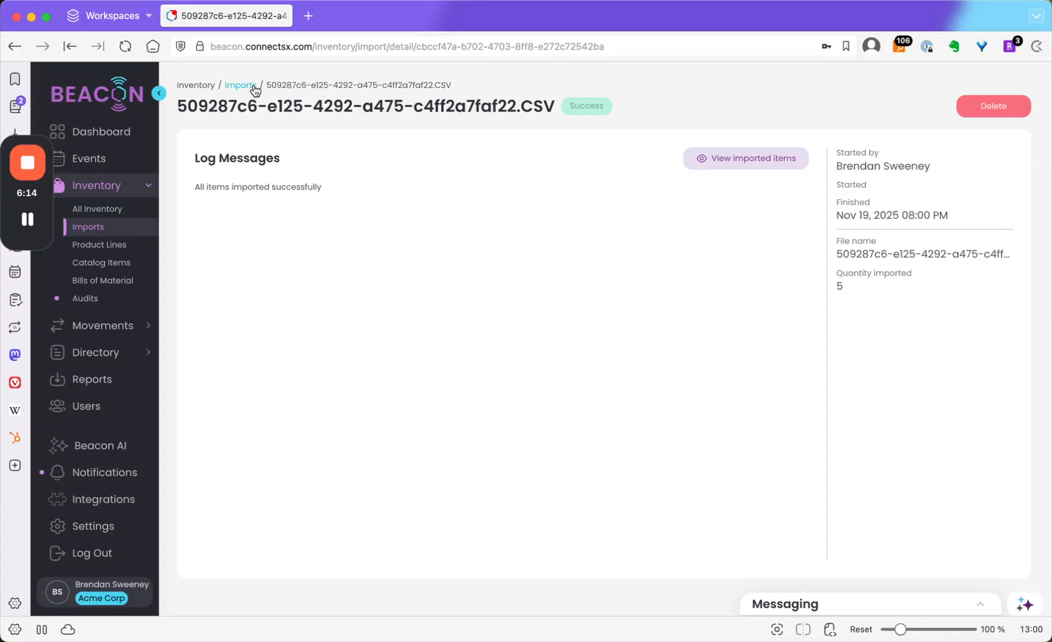
Open the newest import from the imports list and view its imported items in the inventory
{"action": "left_click", "coordinate": [242, 85]}
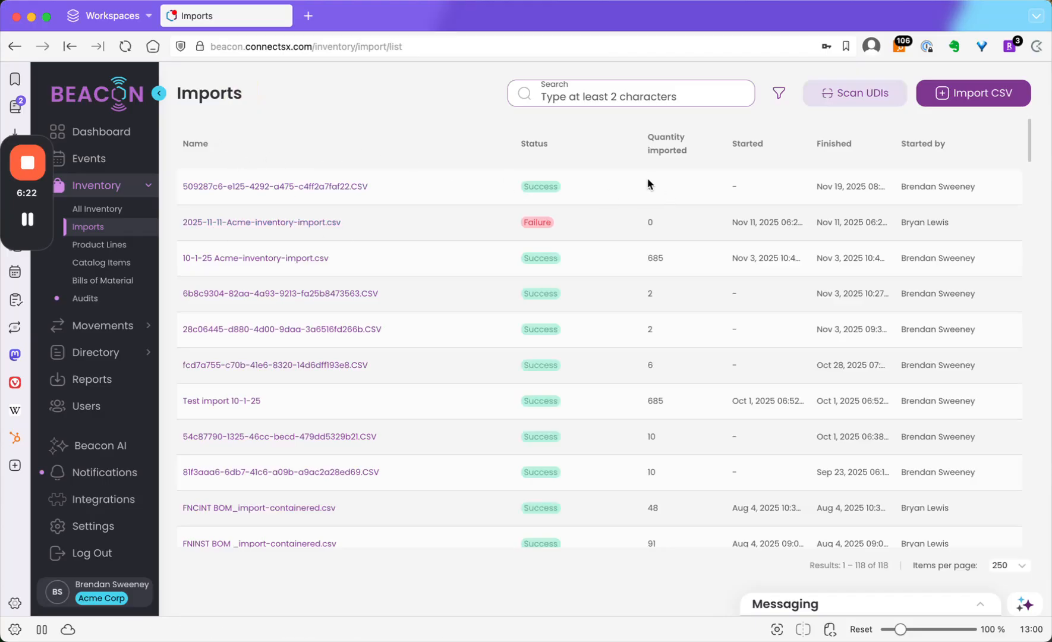
{"action": "left_click", "coordinate": [313, 186]}
{"action": "left_click", "coordinate": [742, 163]}
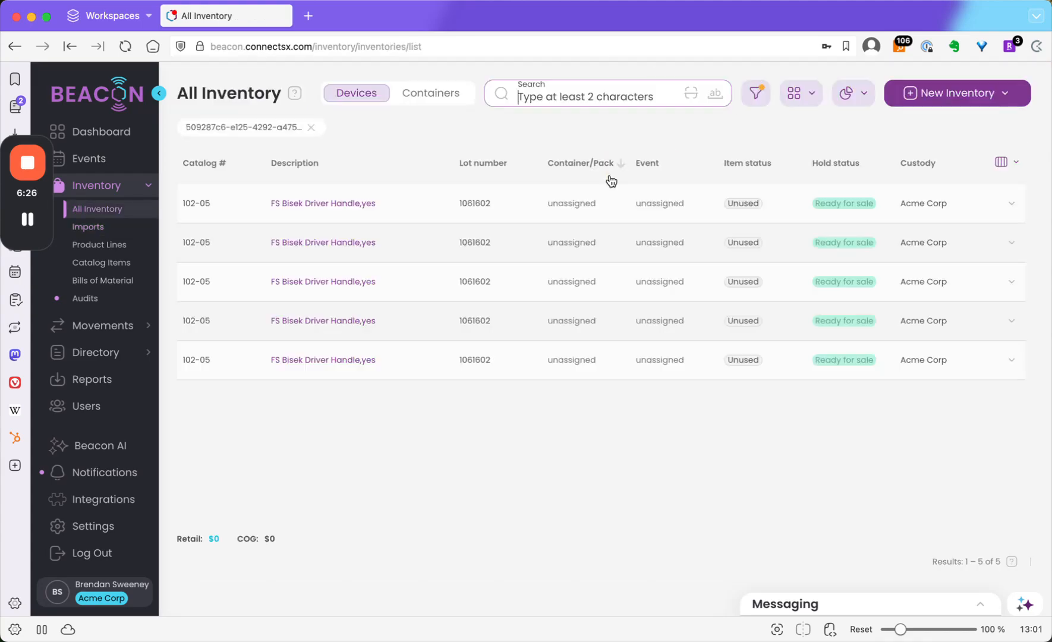
{"action": "left_click", "coordinate": [640, 457]}
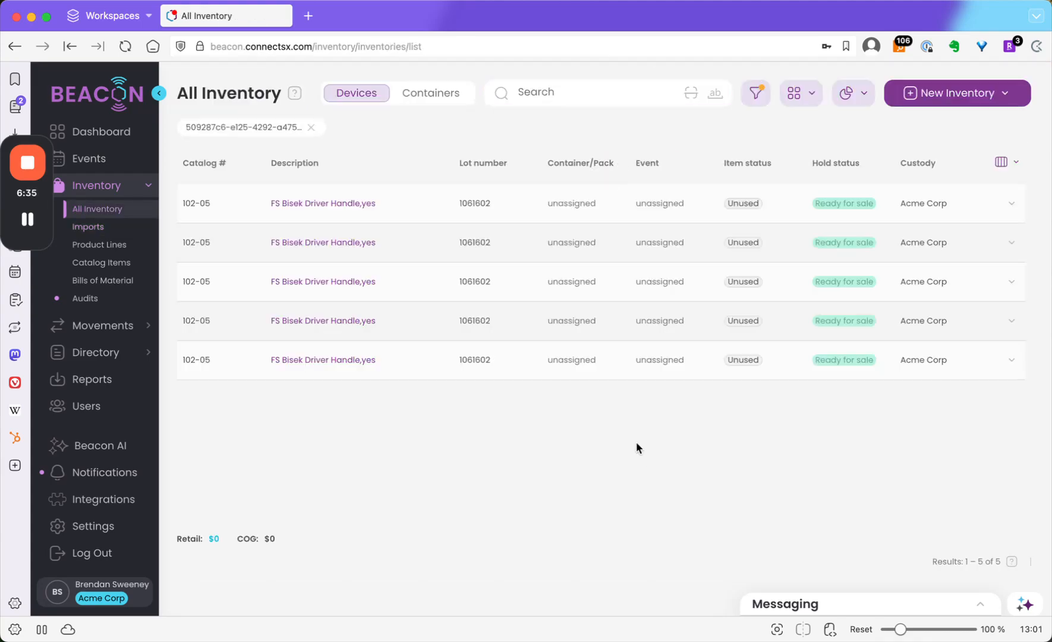
Start a manual inventory entry for a device, with Acme Corp as both custody and manufacturer
{"action": "left_click", "coordinate": [991, 93]}
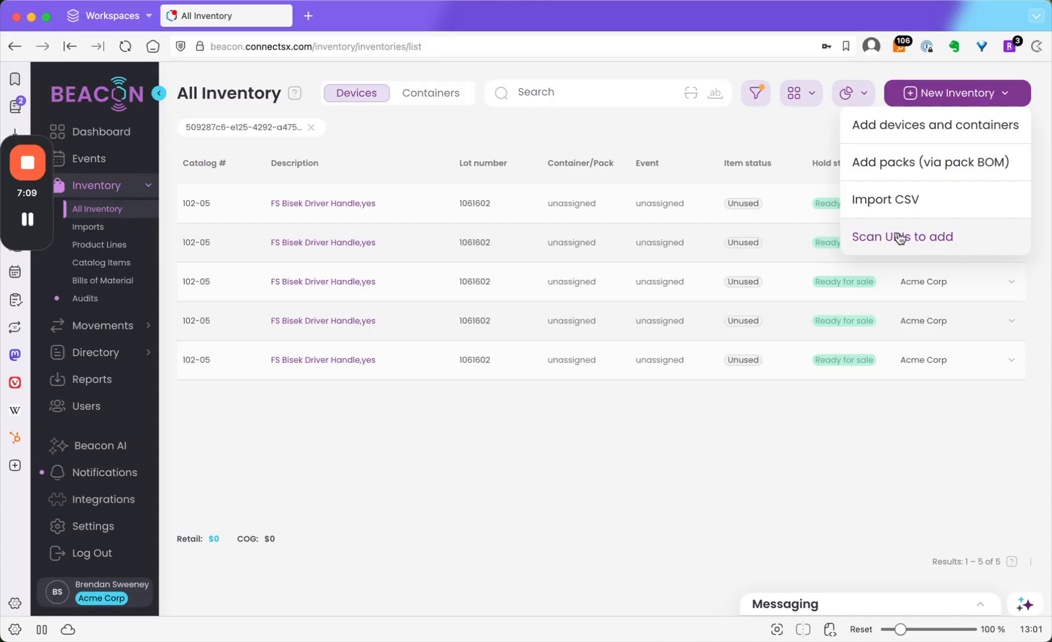
{"action": "left_click", "coordinate": [890, 132]}
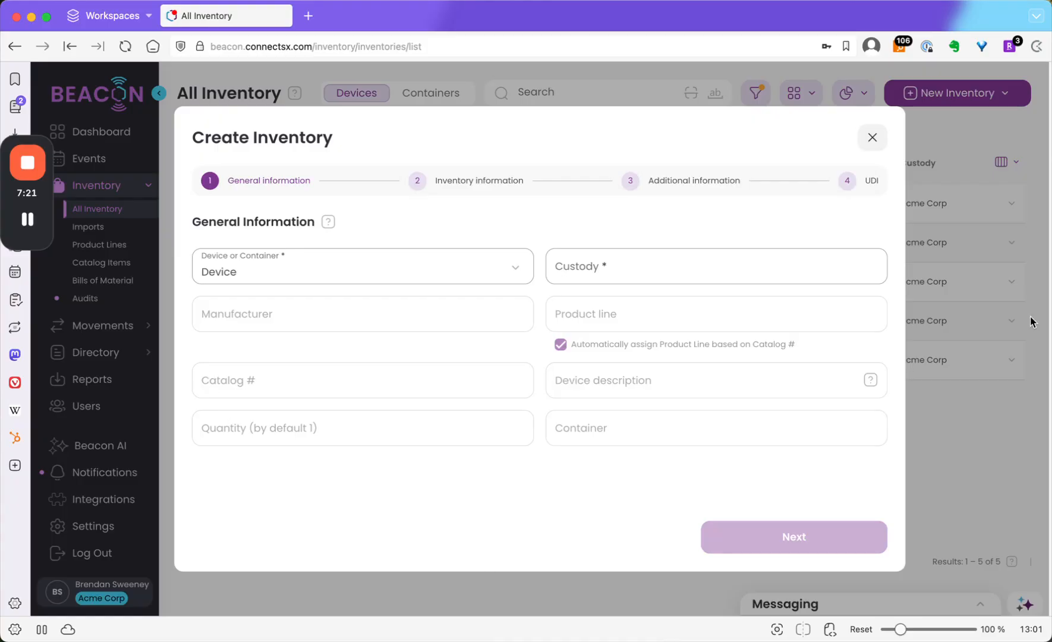
{"action": "left_click", "coordinate": [517, 272]}
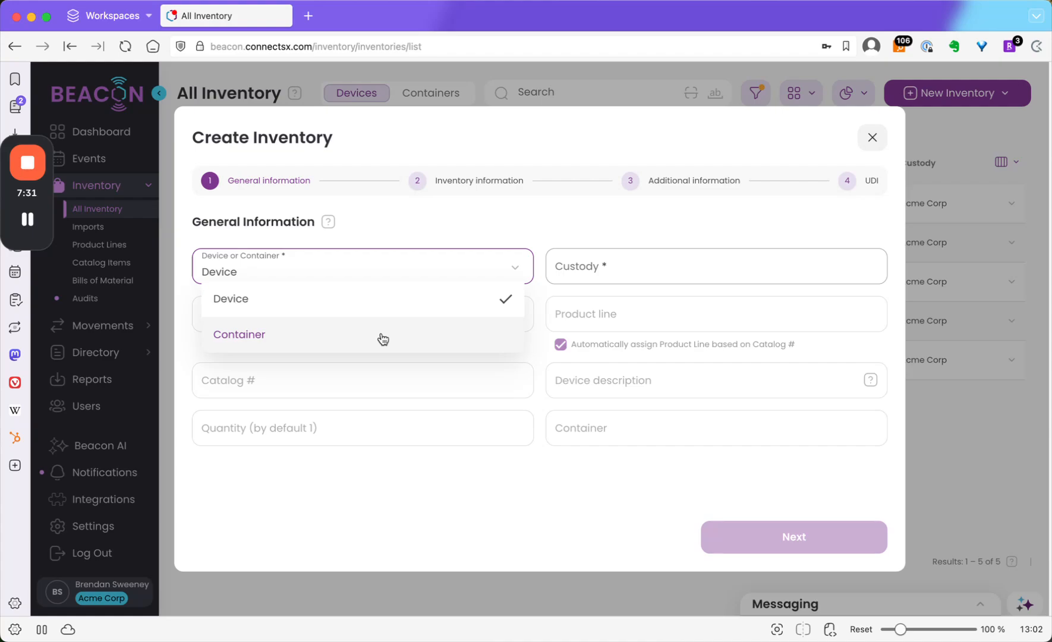
{"action": "left_click", "coordinate": [395, 301]}
{"action": "left_click", "coordinate": [658, 264]}
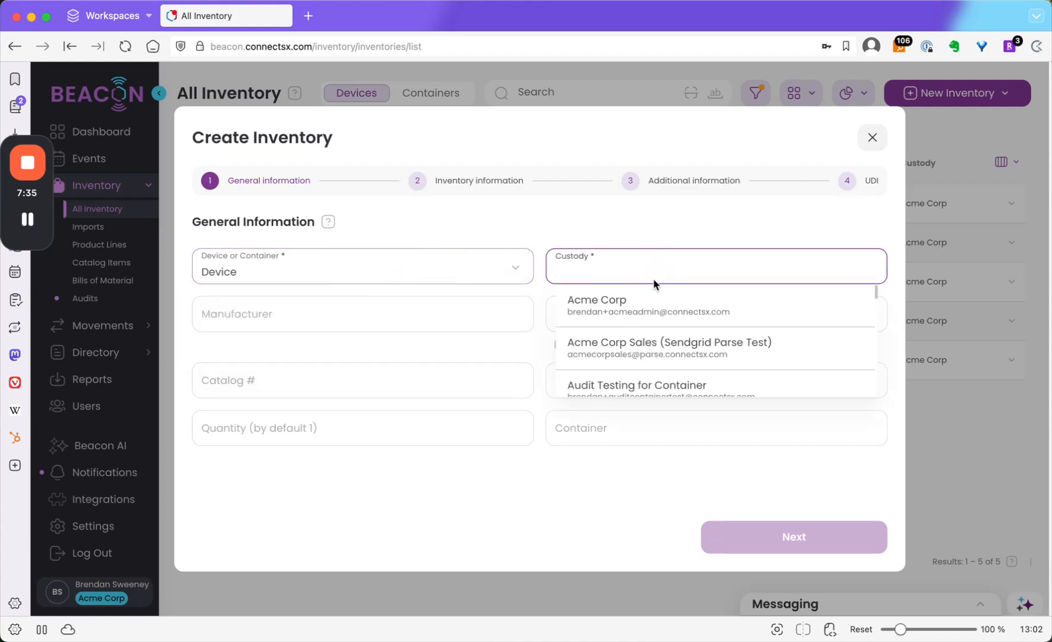
{"action": "left_click", "coordinate": [642, 316]}
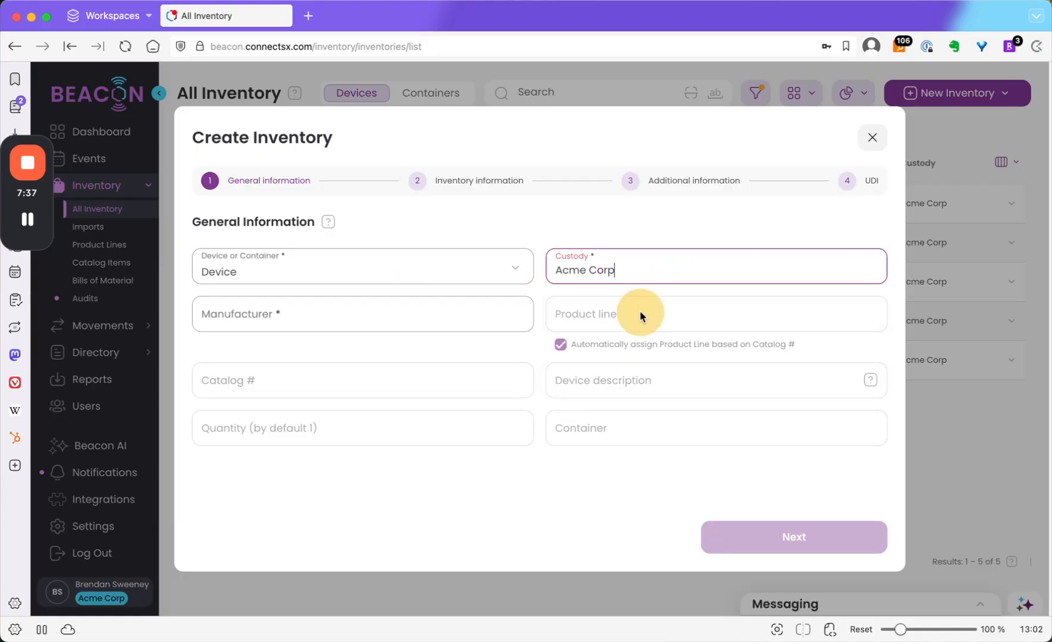
{"action": "left_click", "coordinate": [506, 320]}
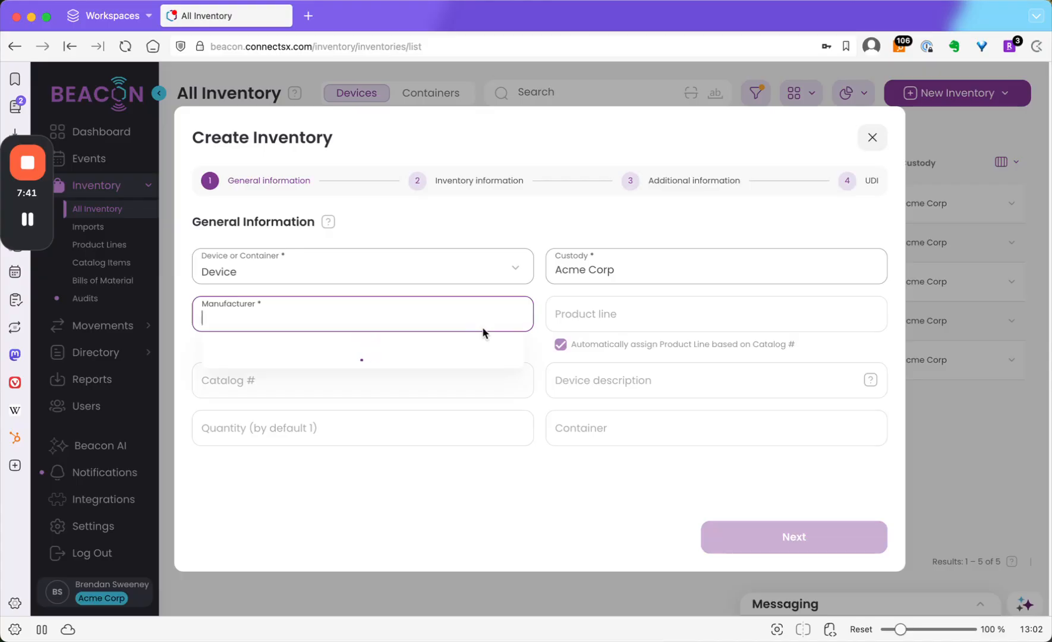
{"action": "left_click", "coordinate": [409, 351]}
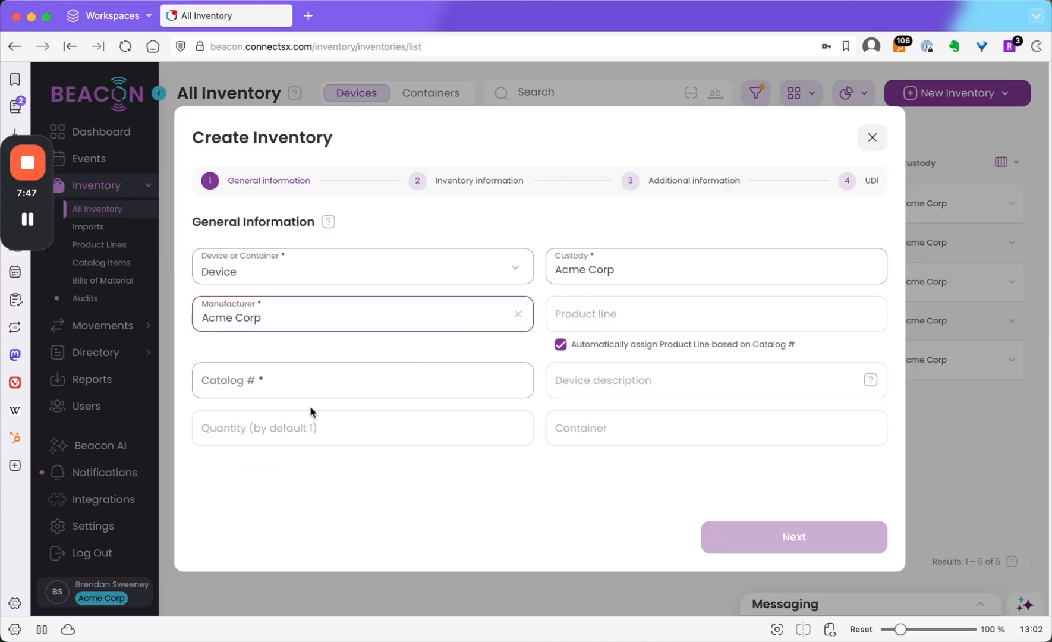
Browse the available catalog numbers and view the form for adding a new catalog item, closing it without creating one
{"action": "left_click", "coordinate": [313, 382]}
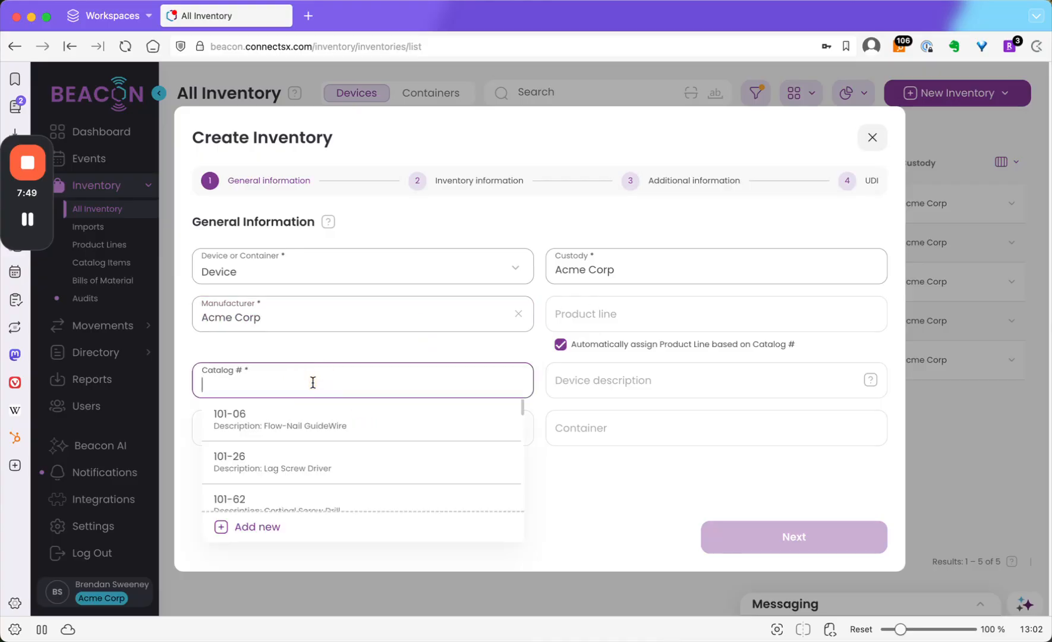
{"action": "scroll", "coordinate": [359, 452], "scroll_direction": "down", "scroll_amount": 5}
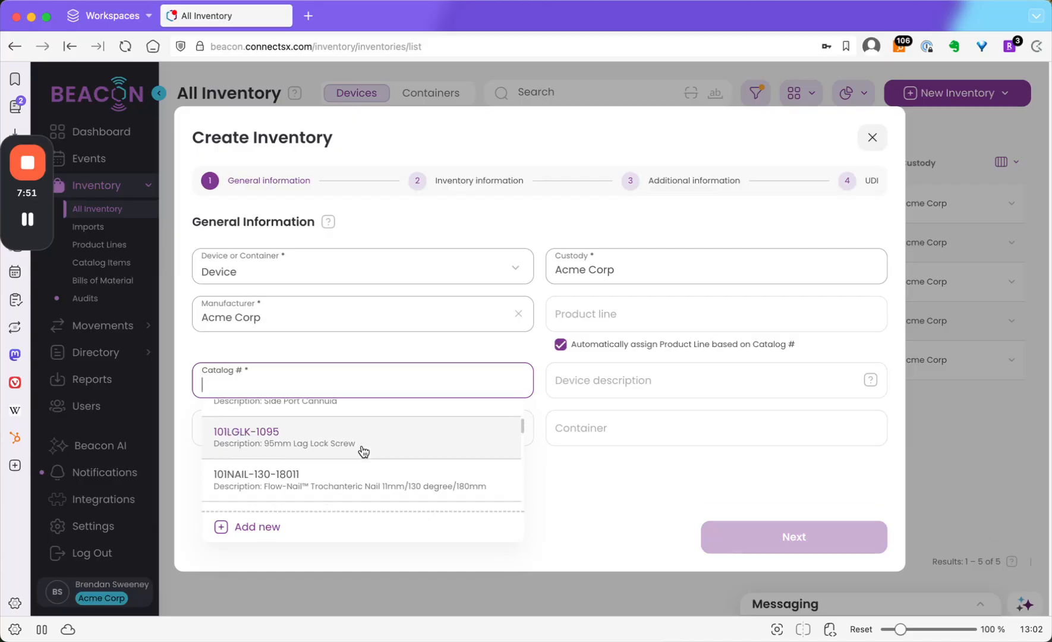
{"action": "scroll", "coordinate": [362, 451], "scroll_direction": "down", "scroll_amount": 10}
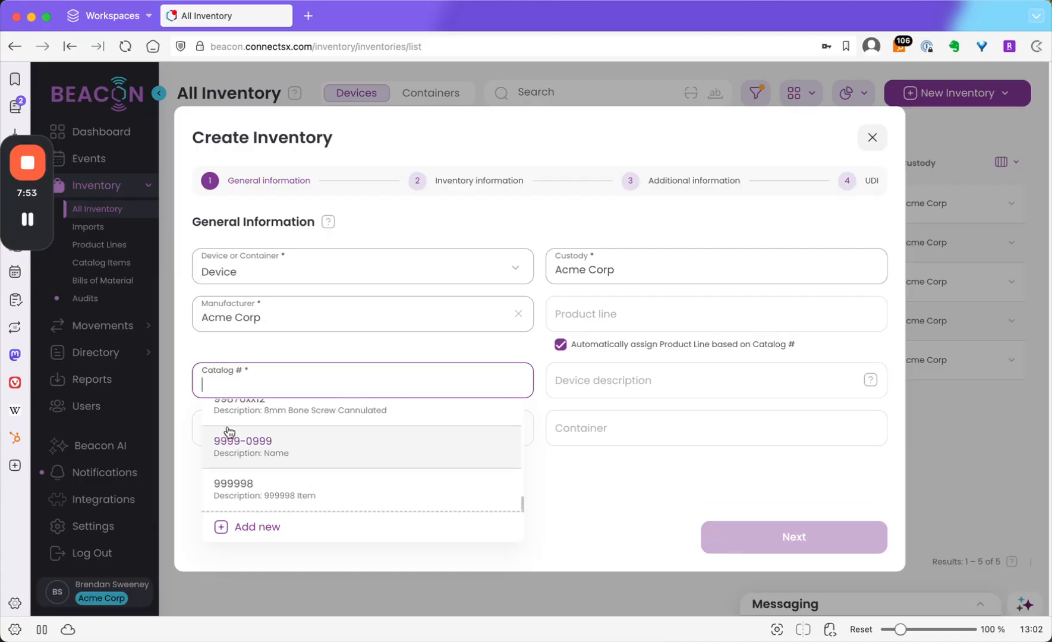
{"action": "type", "text": "1"}
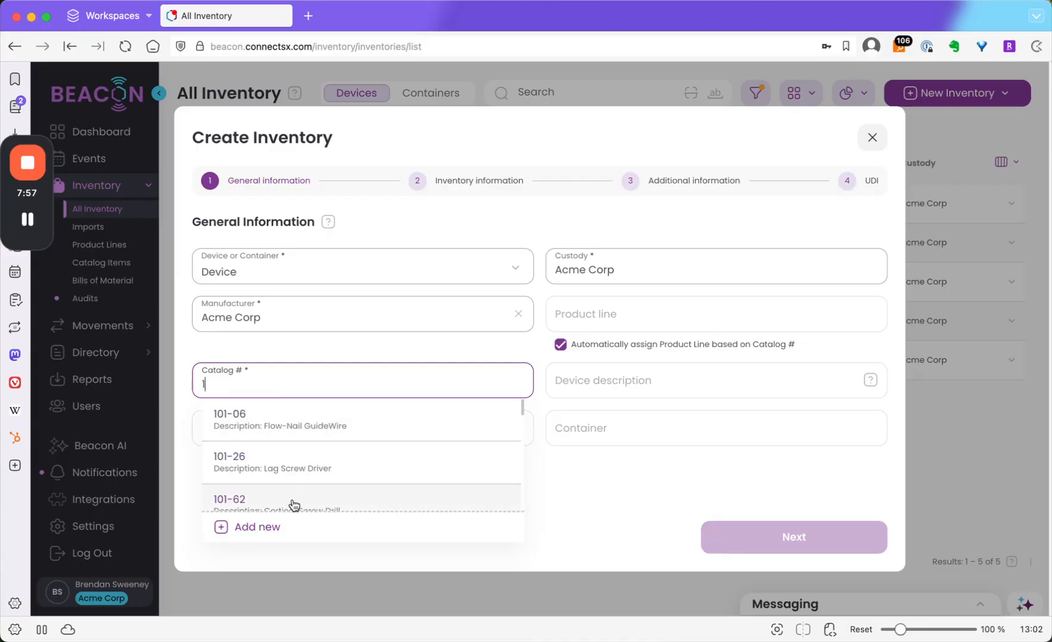
{"action": "left_click", "coordinate": [266, 527]}
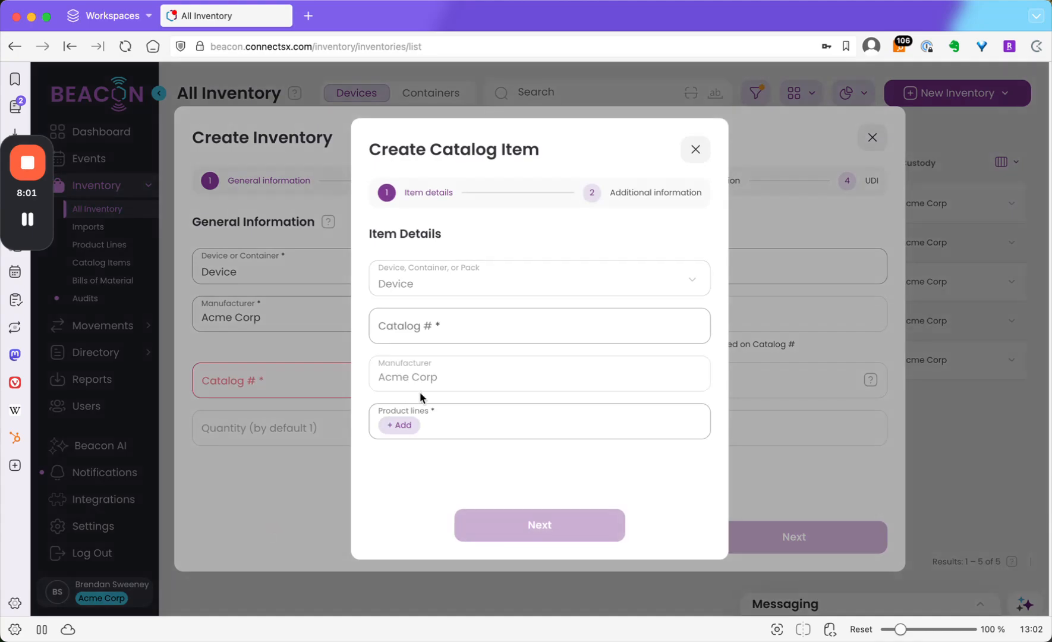
{"action": "left_click", "coordinate": [704, 145]}
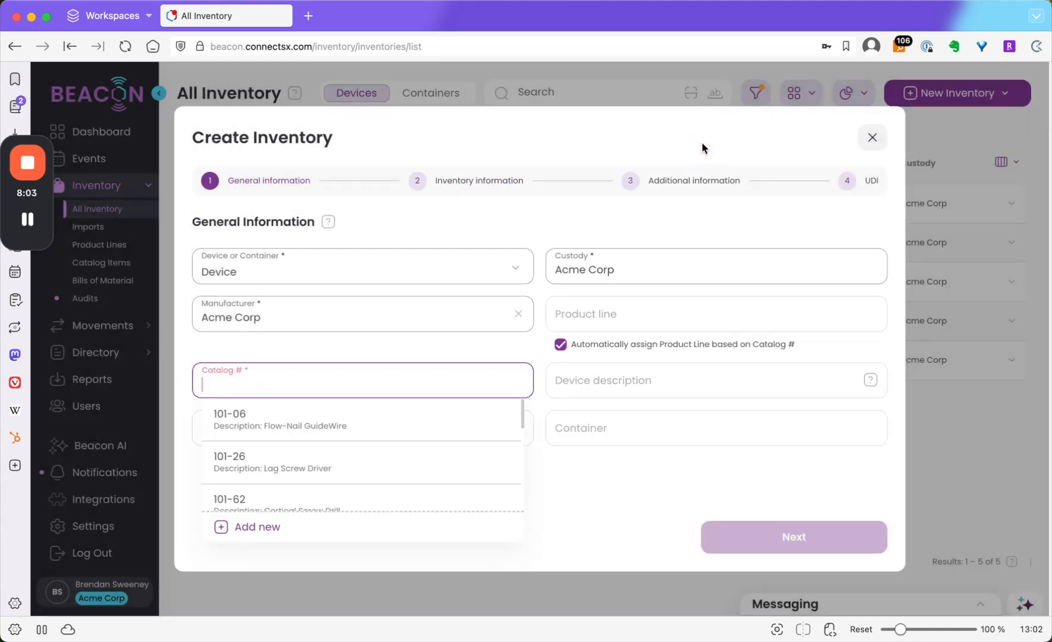
Select catalog number 101-26, extend the device description to "Lag Screw Driver 1234", set the quantity to 2, and continue to the inventory information
{"action": "left_click", "coordinate": [305, 470]}
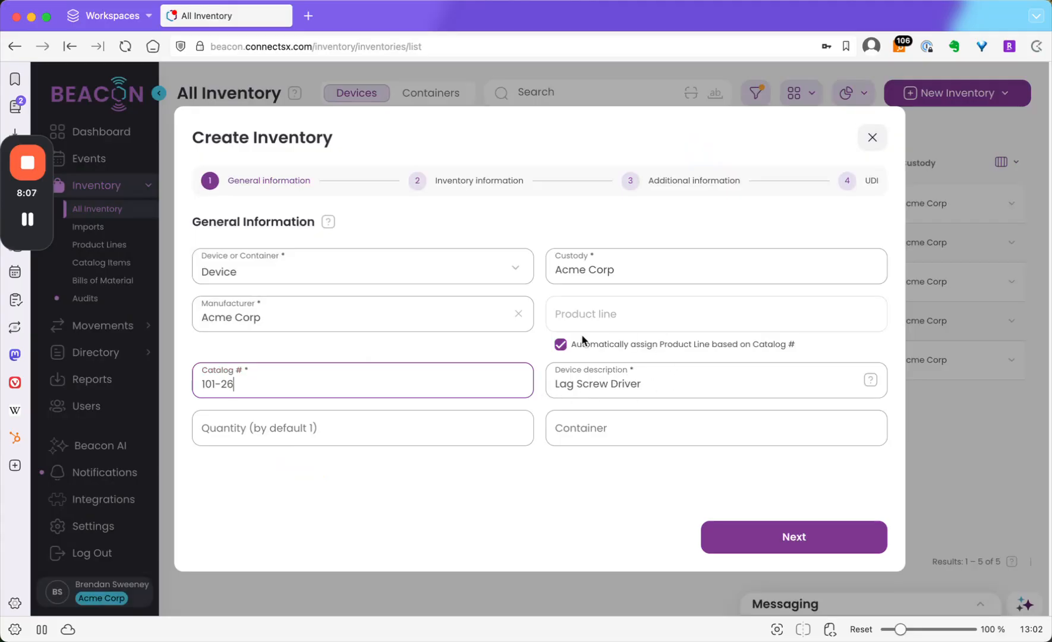
{"action": "left_click", "coordinate": [691, 385]}
{"action": "type", "text": "1234"}
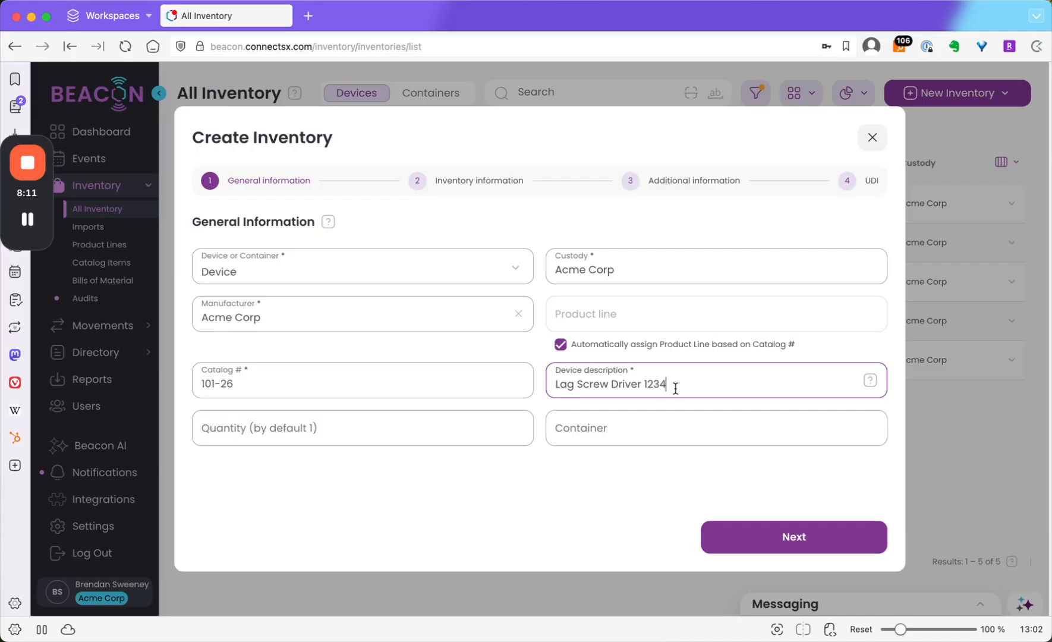
{"action": "left_click", "coordinate": [326, 430]}
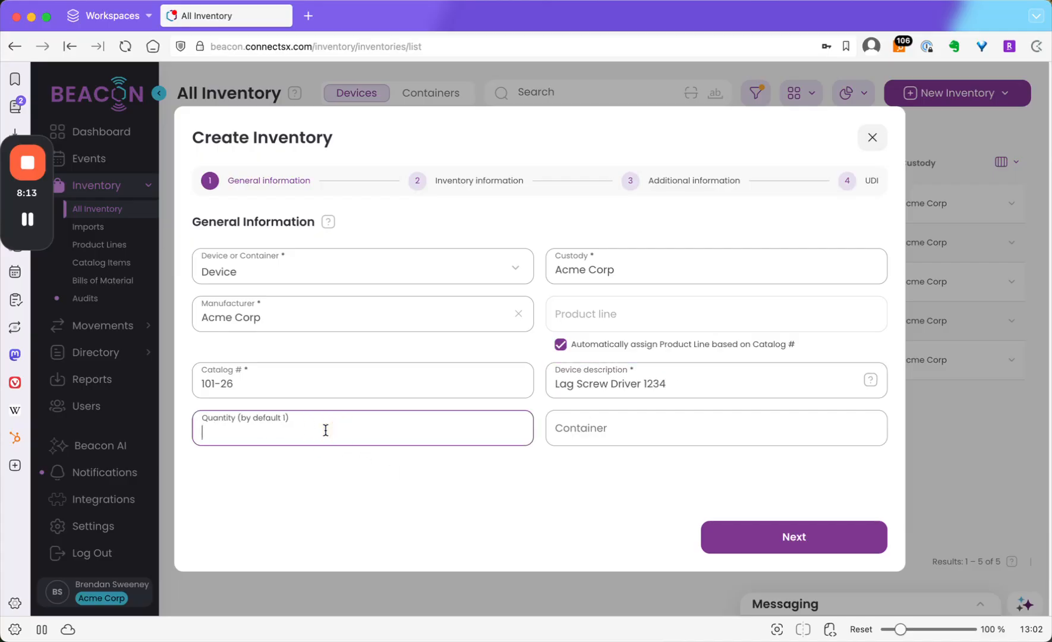
{"action": "type", "text": "2"}
{"action": "left_click", "coordinate": [763, 541]}
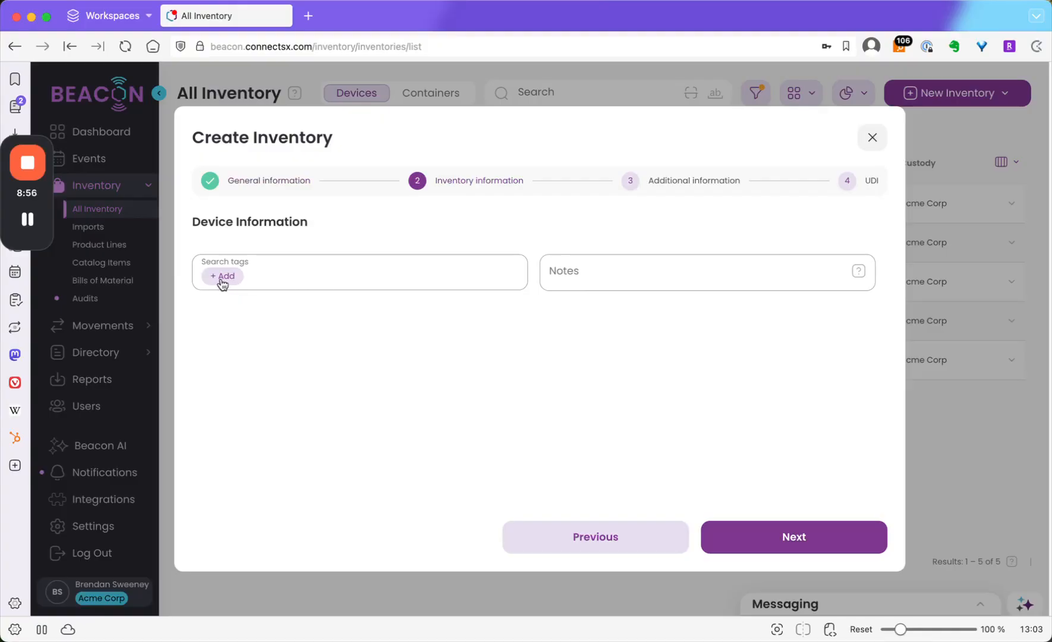
Add the search tag 23462346, leave the notes blank, and continue to the additional information
{"action": "left_click", "coordinate": [223, 279]}
{"action": "type", "text": "23462346"}
{"action": "key", "text": "Return"}
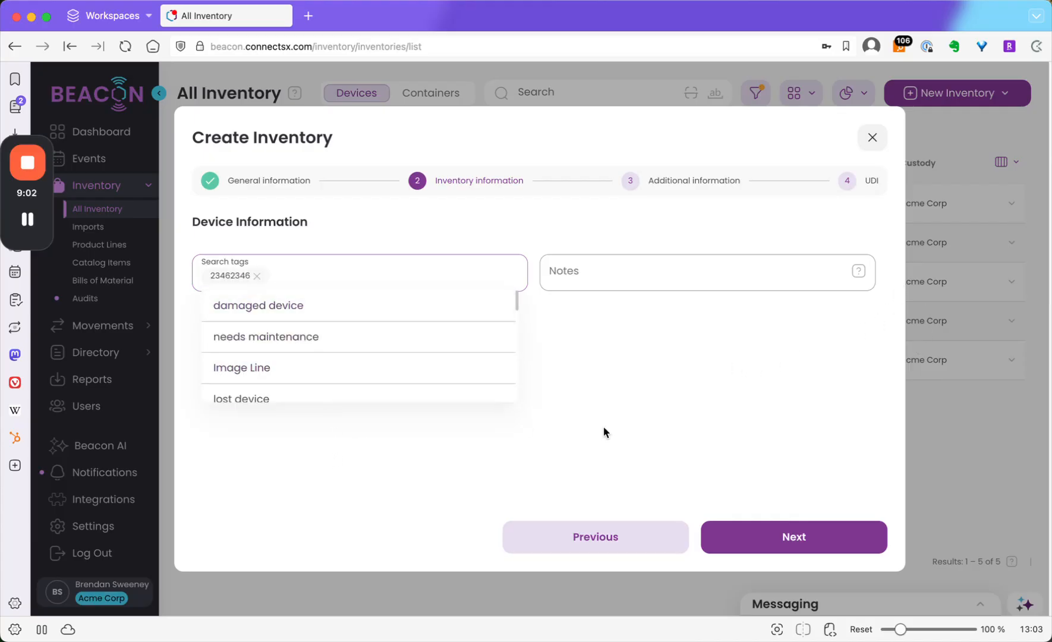
{"action": "left_click", "coordinate": [565, 248]}
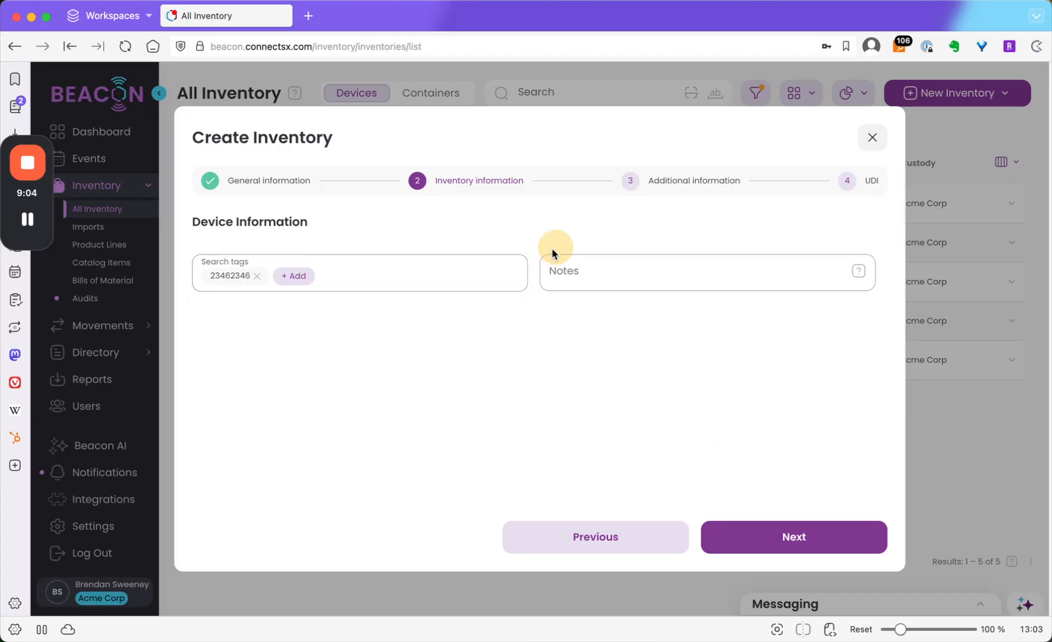
{"action": "left_click", "coordinate": [795, 537]}
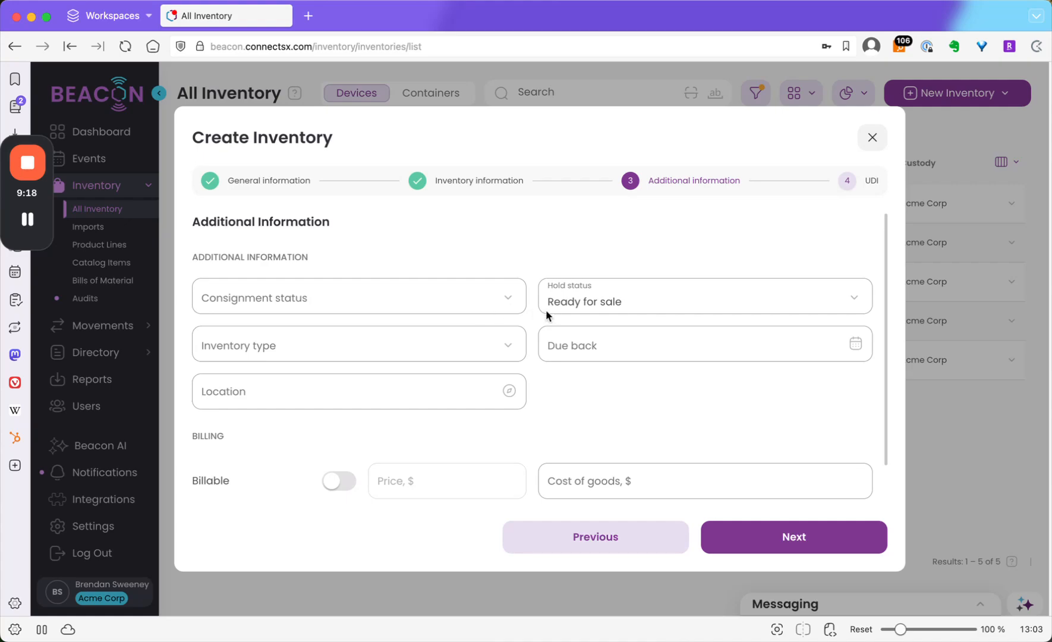
Review the hold status options, keep Ready for sale, and set the inventory type to Implant
{"action": "left_click", "coordinate": [572, 303]}
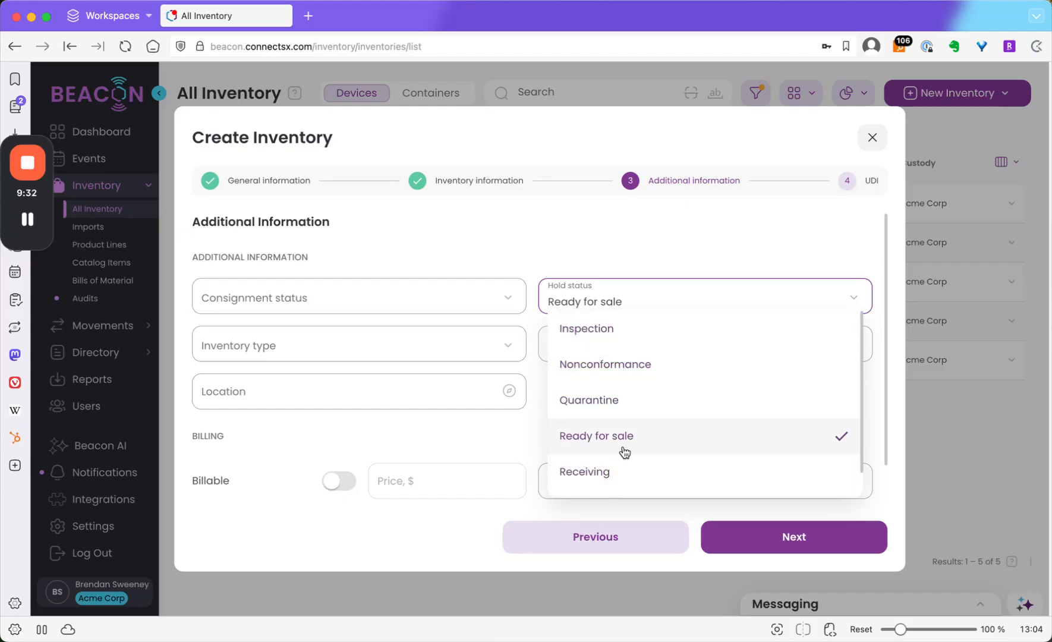
{"action": "left_click", "coordinate": [452, 438]}
{"action": "left_click", "coordinate": [466, 351]}
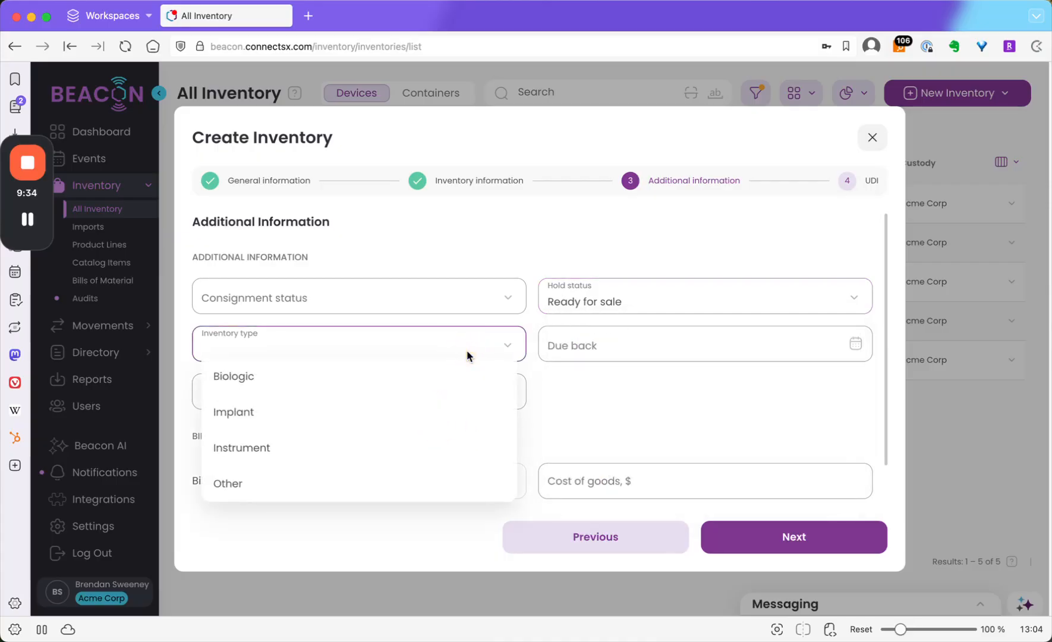
{"action": "left_click", "coordinate": [285, 428]}
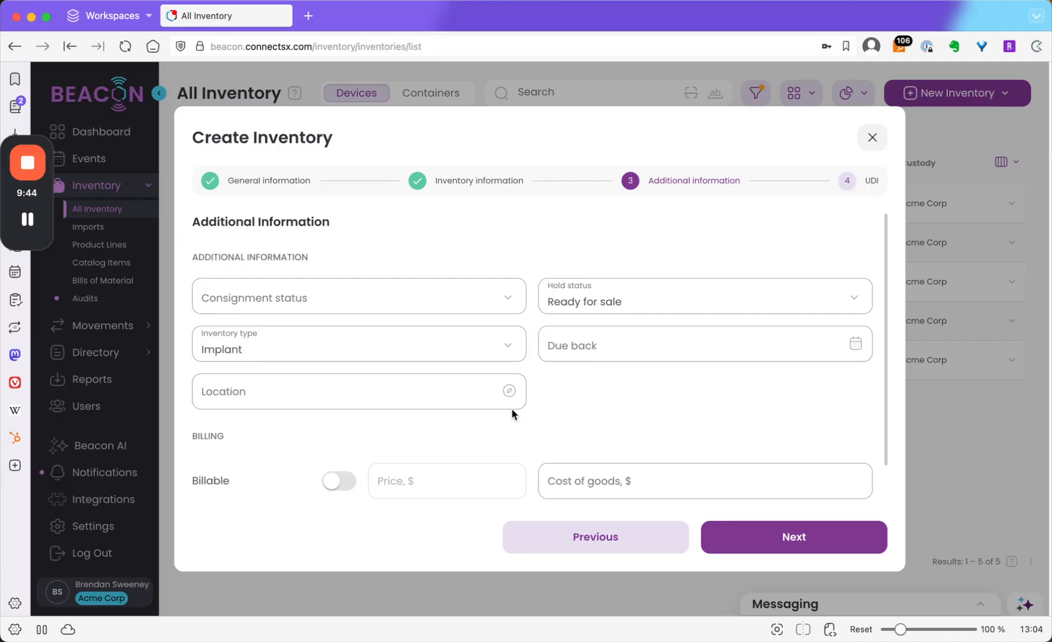
View the available storage locations for the device, leaving the location blank
{"action": "left_click", "coordinate": [446, 392]}
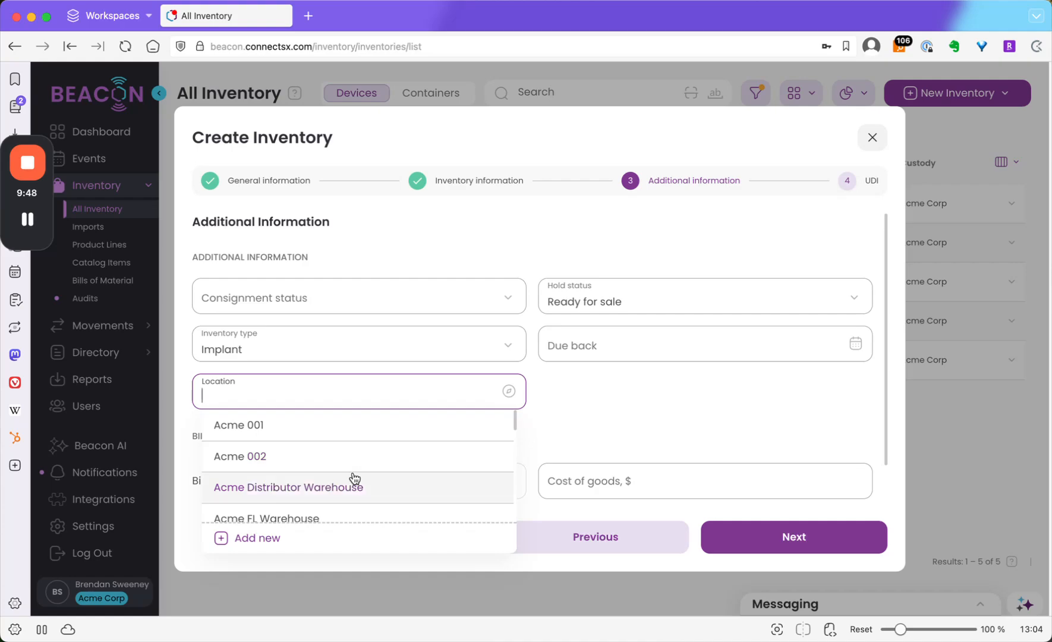
{"action": "left_click", "coordinate": [593, 429]}
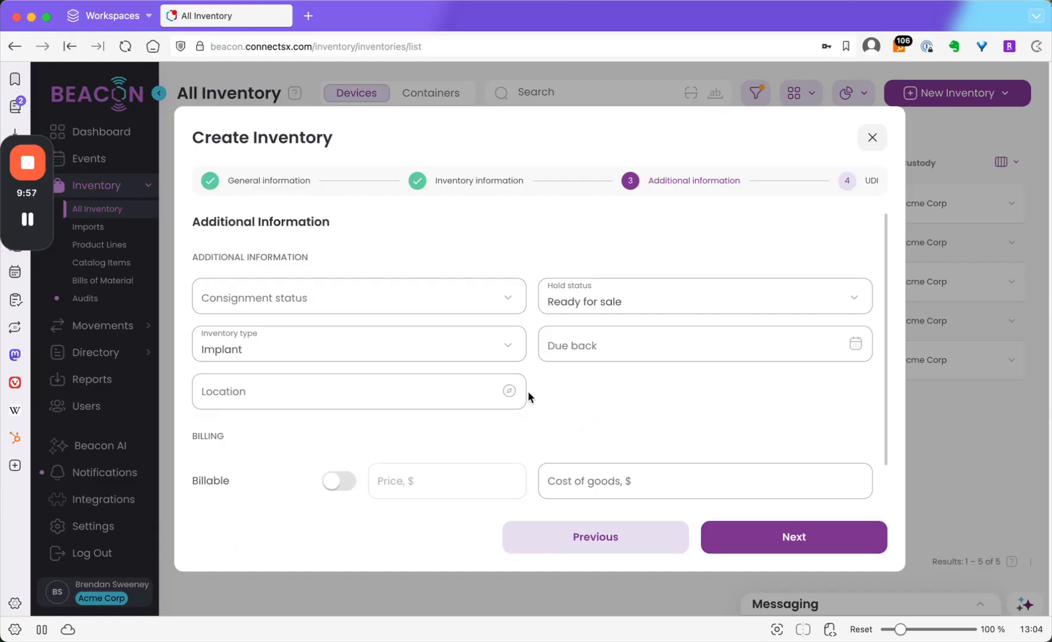
Make the device billable at a price of $1,200 with a cost of goods of $100, and continue to the UDI details
{"action": "scroll", "coordinate": [528, 391], "scroll_direction": "down", "scroll_amount": 2}
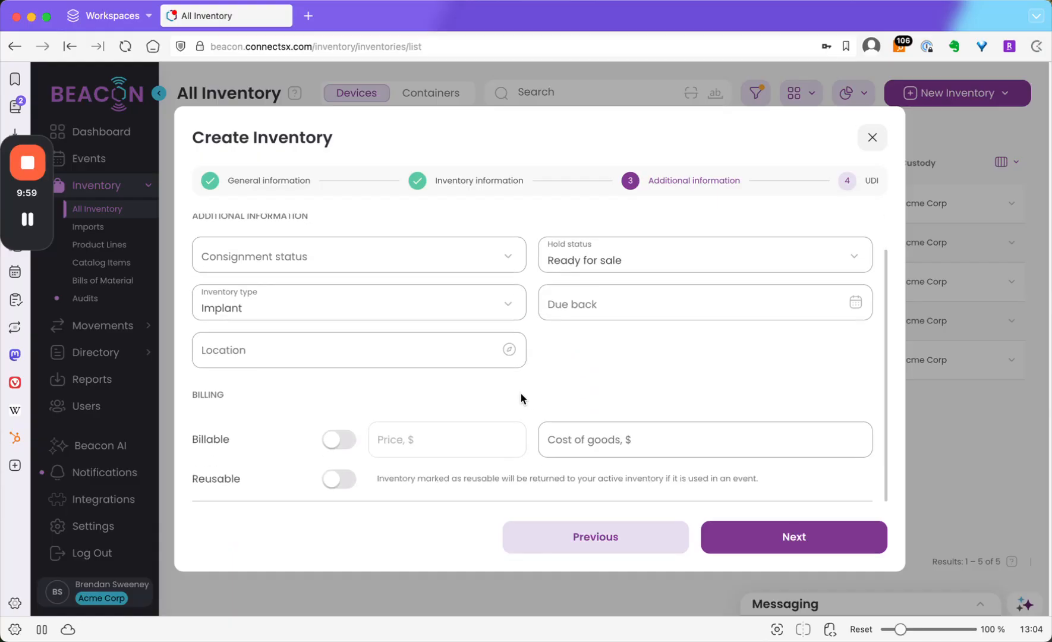
{"action": "left_click", "coordinate": [337, 439]}
{"action": "left_click", "coordinate": [405, 444]}
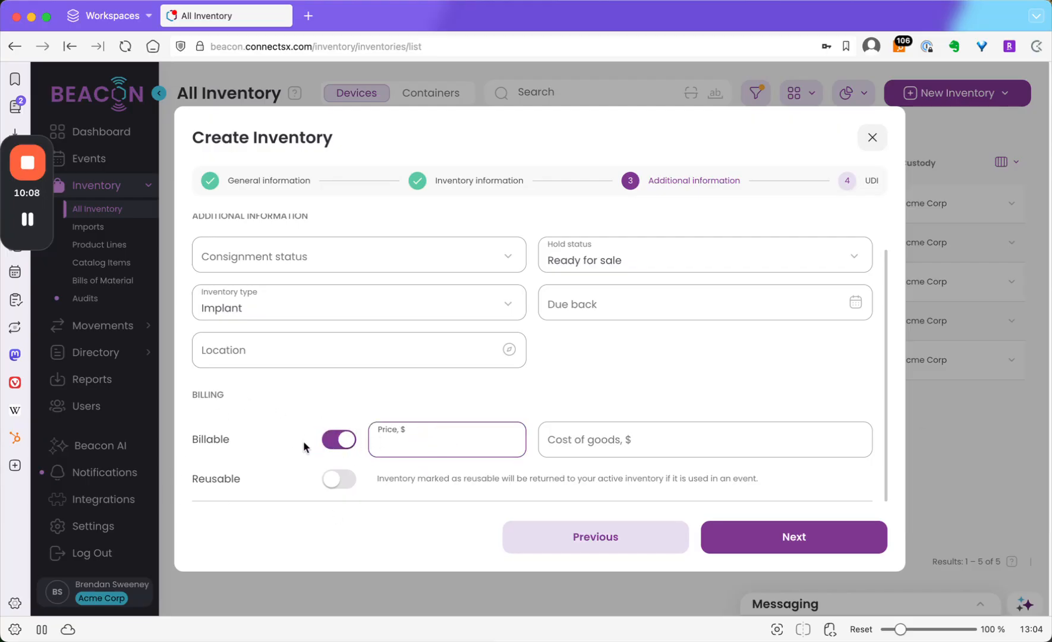
{"action": "left_click", "coordinate": [344, 439]}
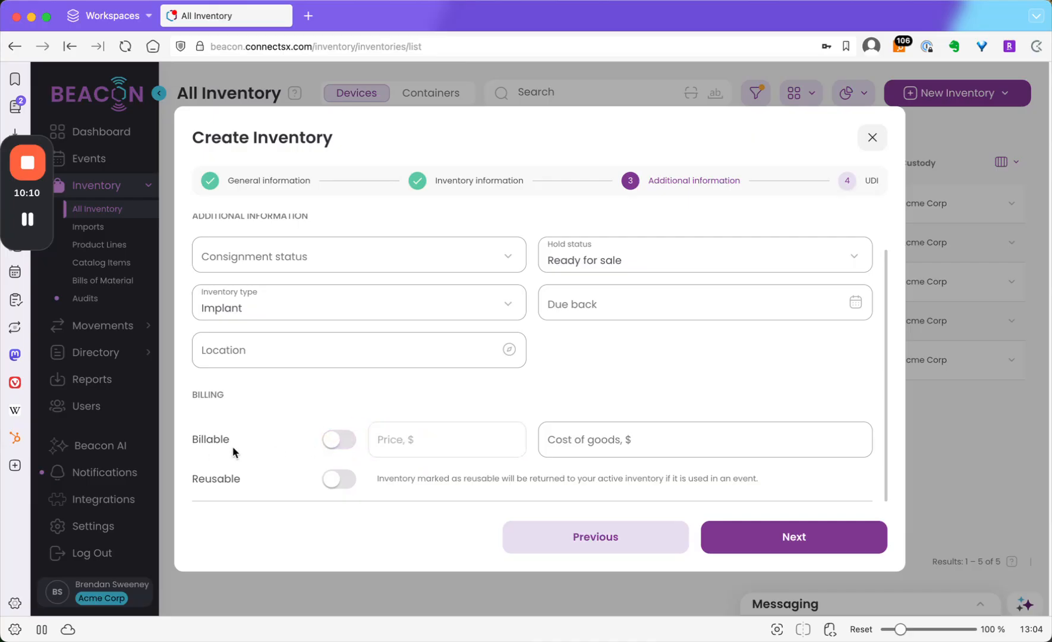
{"action": "left_click", "coordinate": [339, 440]}
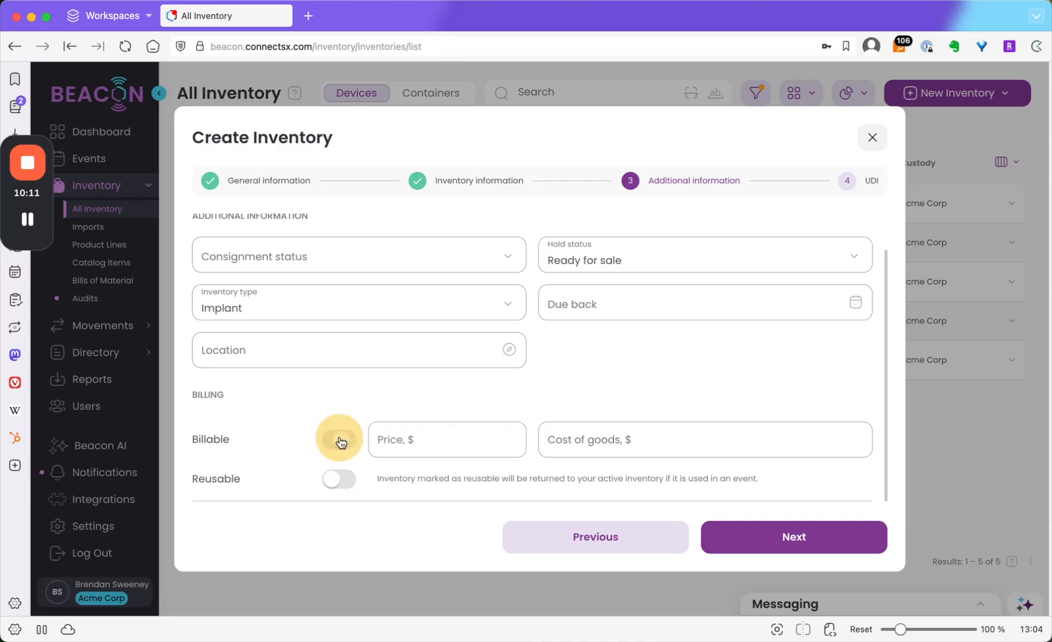
{"action": "left_click", "coordinate": [493, 443]}
{"action": "type", "text": "1"}
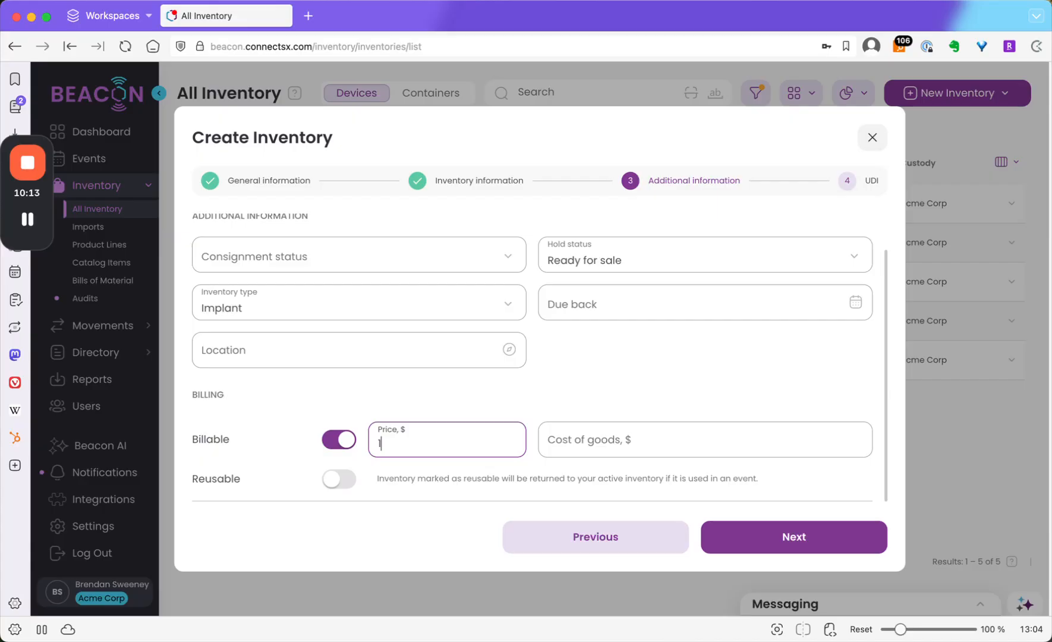
{"action": "type", "text": ",200"}
{"action": "left_click", "coordinate": [625, 439]}
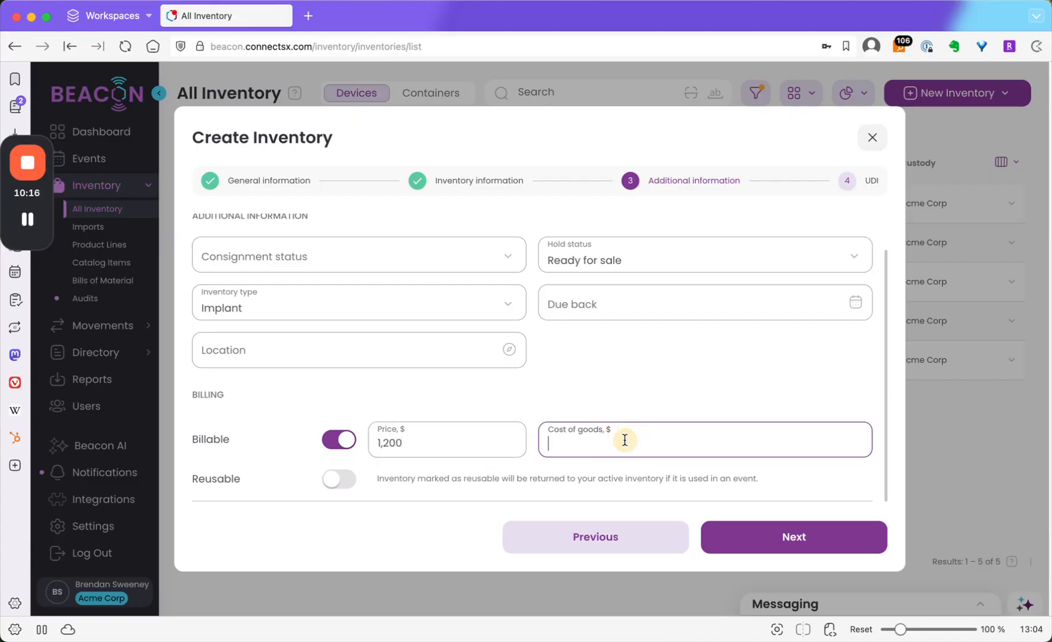
{"action": "type", "text": "100"}
{"action": "left_click", "coordinate": [575, 387]}
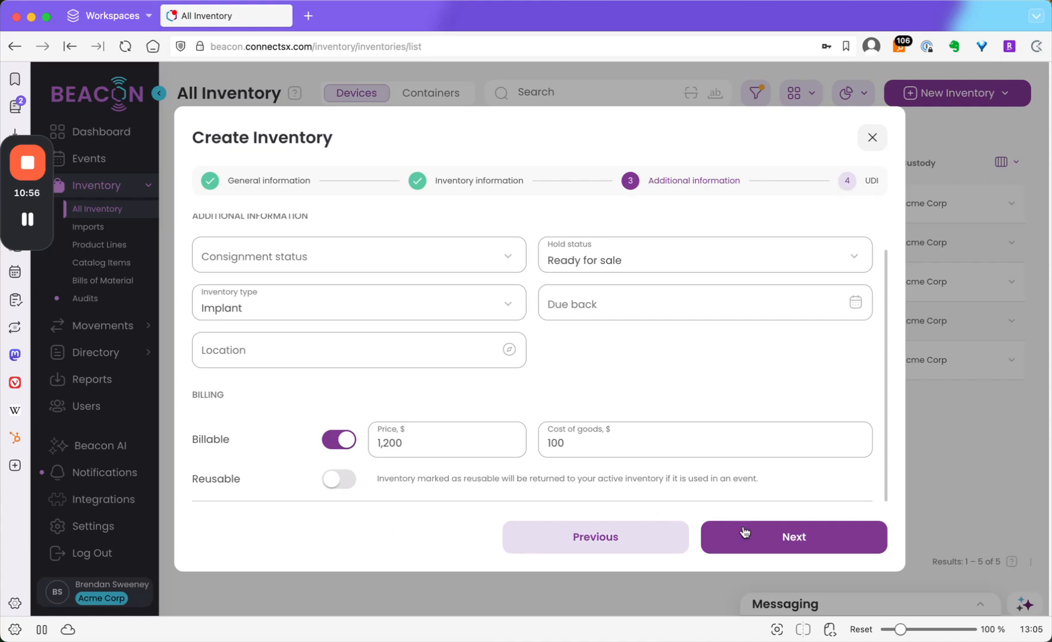
{"action": "left_click", "coordinate": [793, 540]}
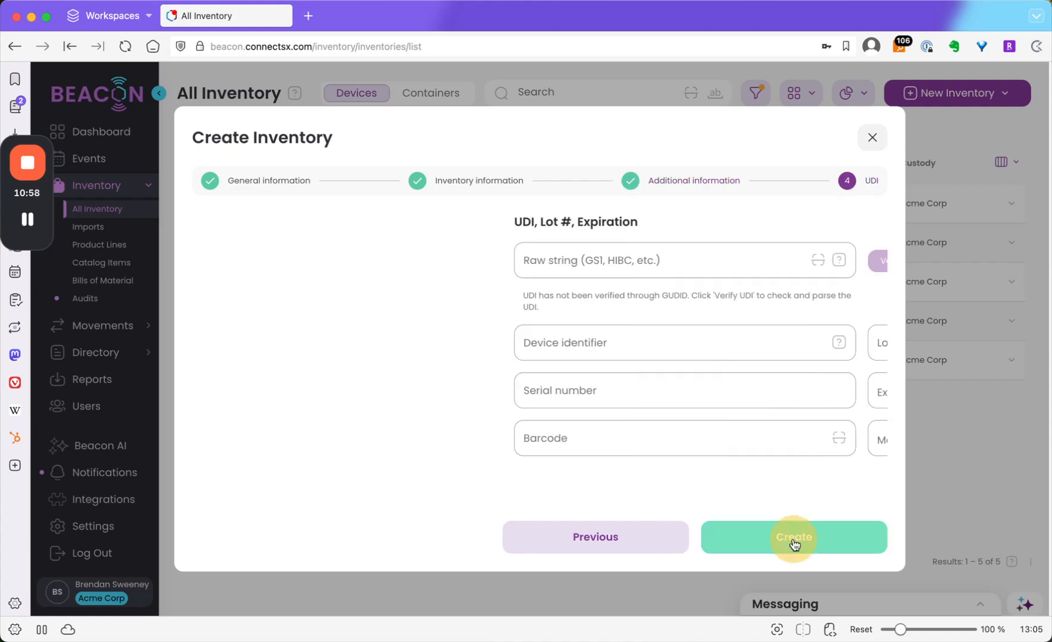
Enter the raw UDI string +B267102050/$$710616021, verify it, and create the inventory
{"action": "left_click", "coordinate": [448, 259]}
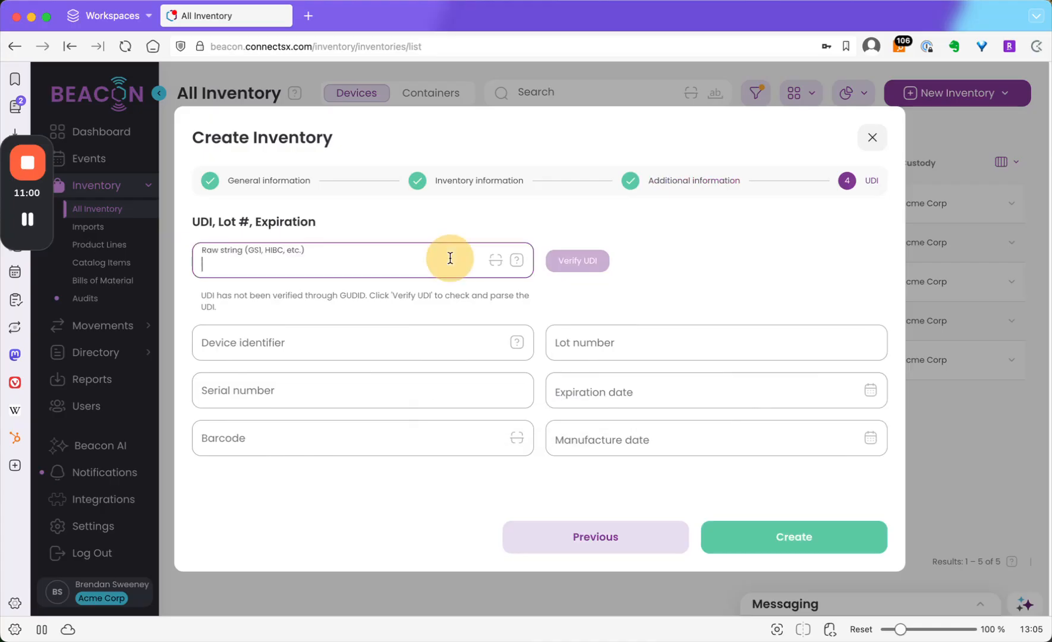
{"action": "type", "text": "+B267102050/$$710616021"}
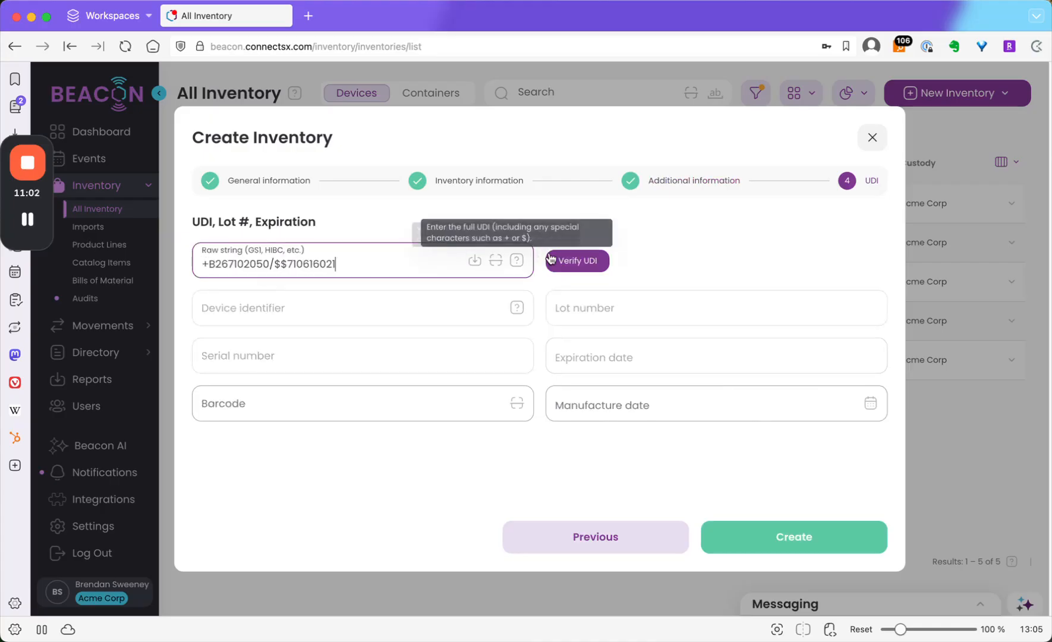
{"action": "left_click", "coordinate": [603, 261]}
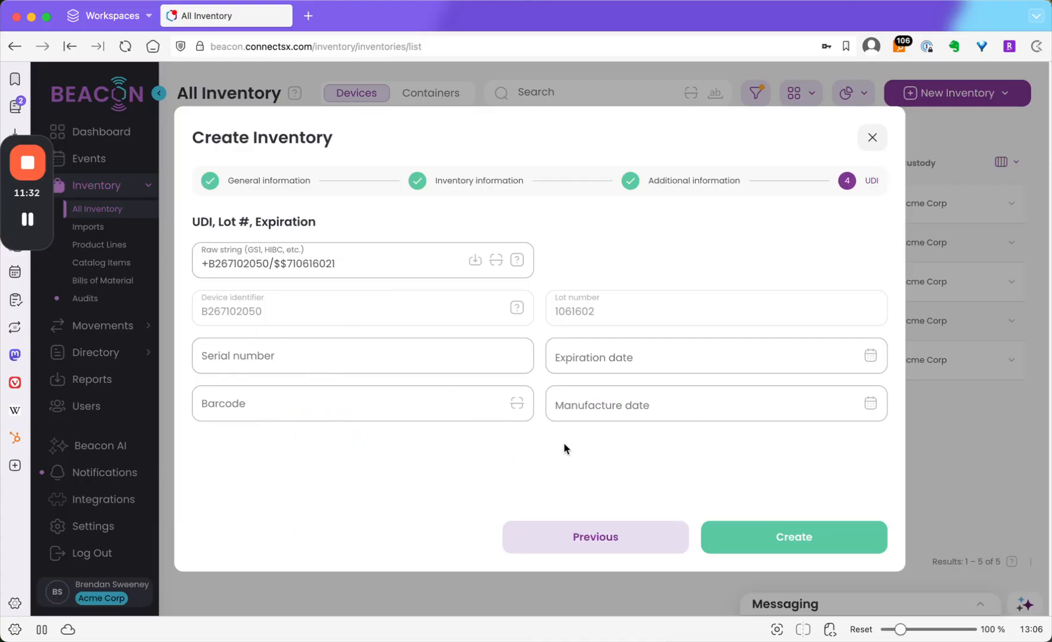
{"action": "left_click", "coordinate": [521, 443]}
{"action": "left_click", "coordinate": [718, 537]}
{"action": "left_click", "coordinate": [603, 392]}
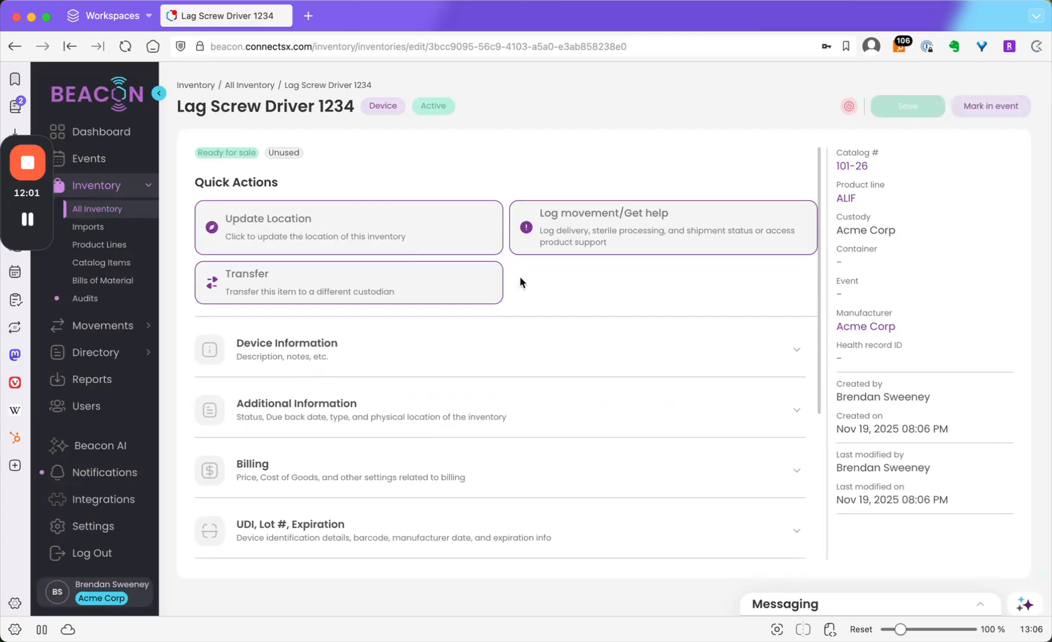
Review the Lag Screw Driver 1234 record's device information and additional information, and return to the full inventory list
{"action": "left_click", "coordinate": [542, 360]}
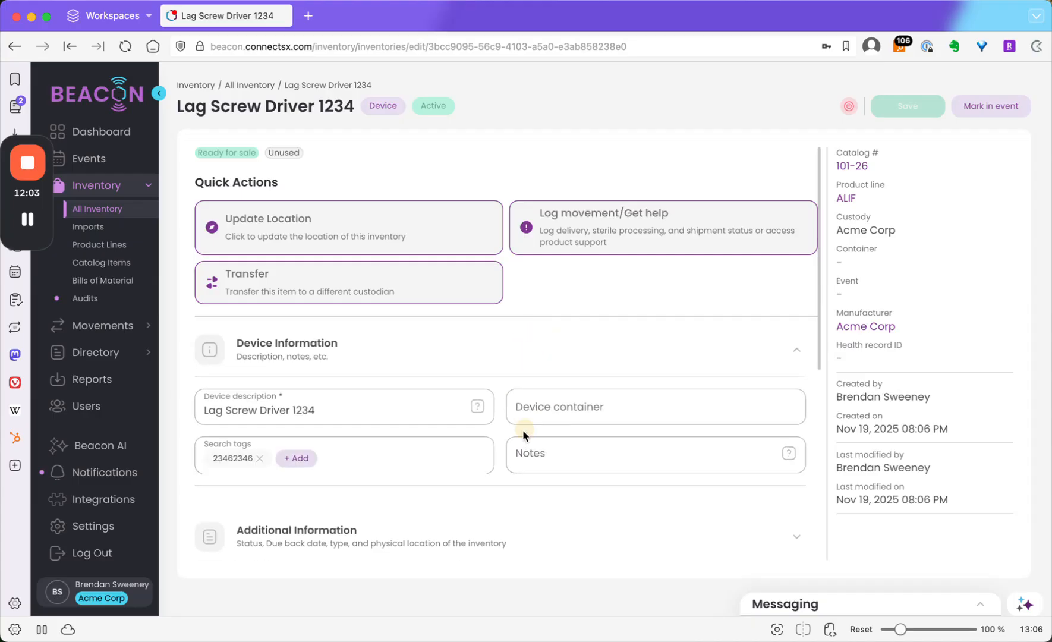
{"action": "scroll", "coordinate": [514, 454], "scroll_direction": "down", "scroll_amount": 2}
{"action": "left_click", "coordinate": [510, 494]}
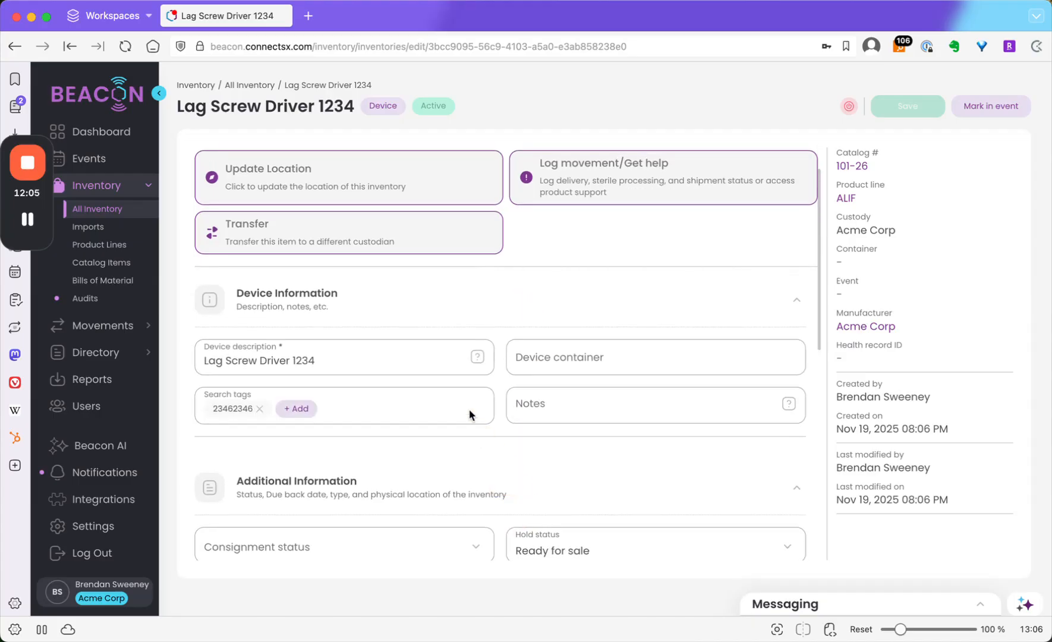
{"action": "left_click", "coordinate": [106, 208]}
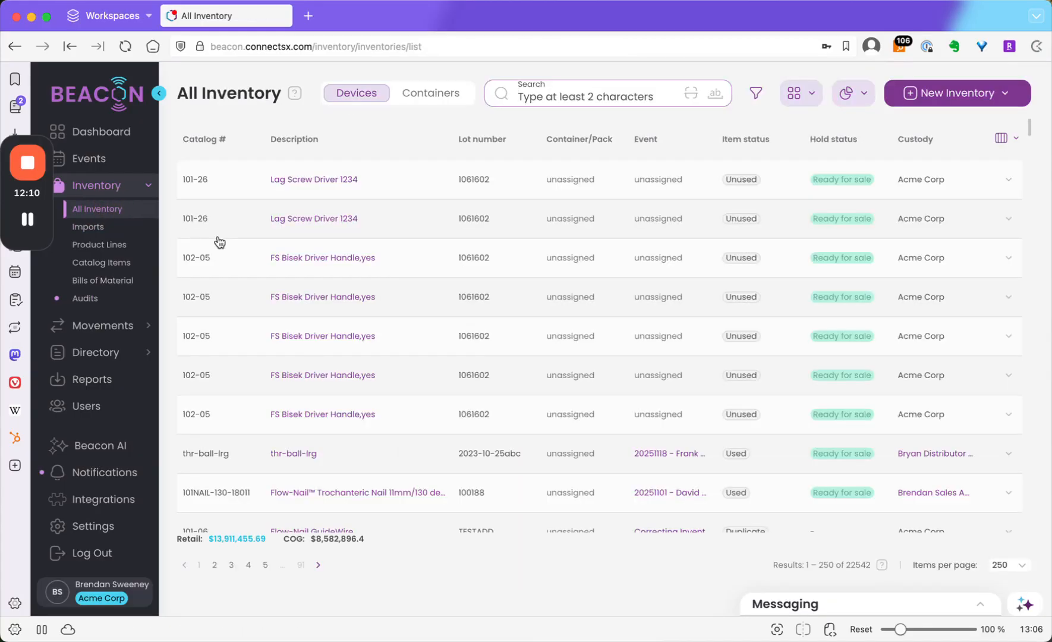
Start a CSV inventory import and upload the file 10-1-25 Acme-inventory-import.csv
{"action": "left_click", "coordinate": [908, 102]}
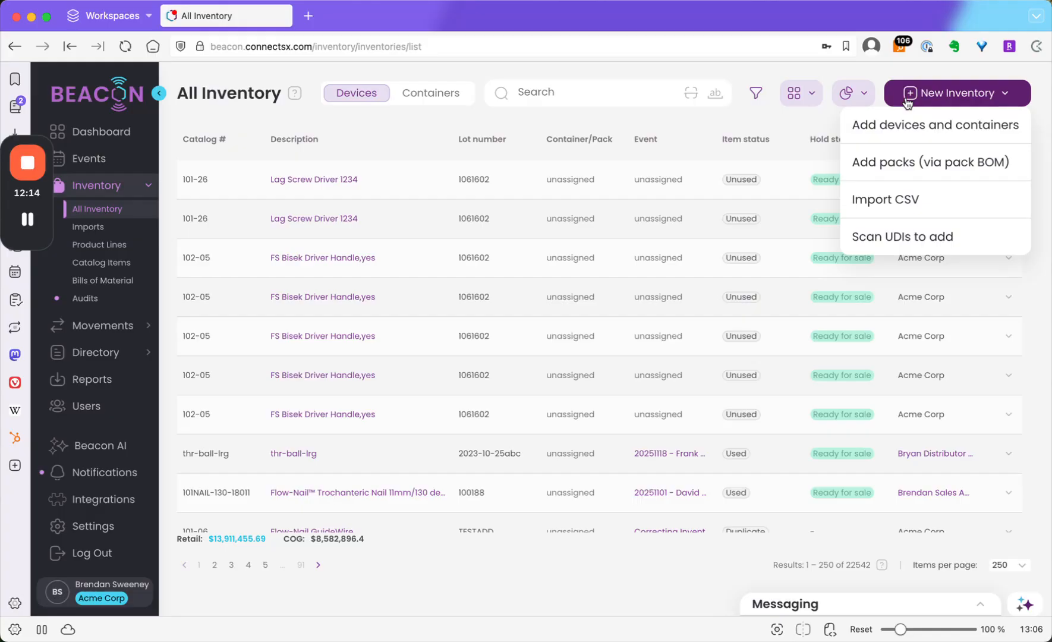
{"action": "left_click", "coordinate": [893, 202]}
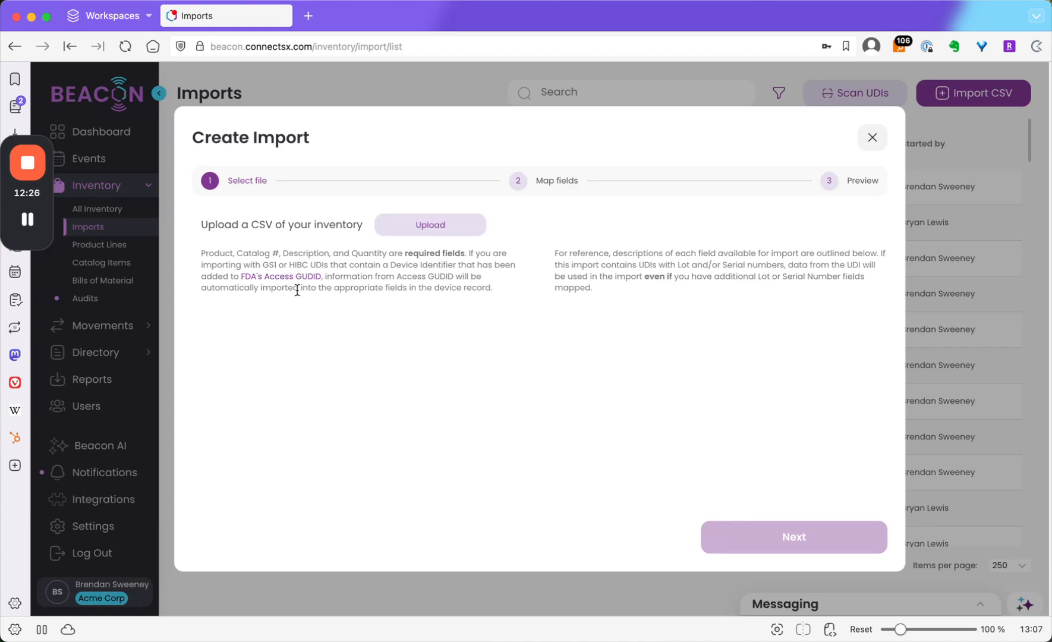
{"action": "left_click", "coordinate": [433, 229]}
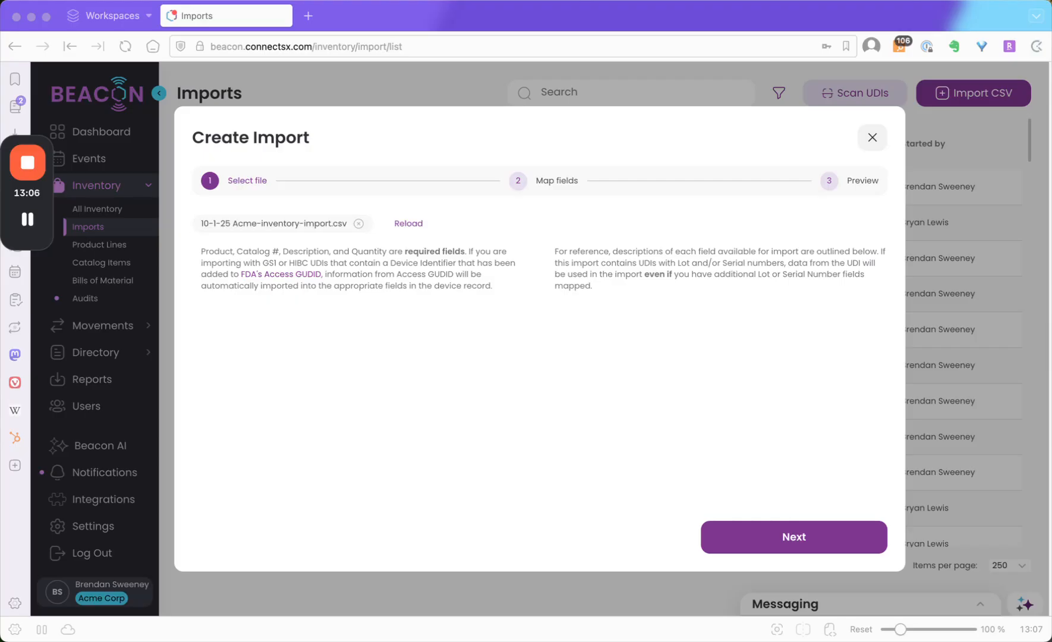
Switch to the 10-1-25 Acme-inventory-import spreadsheet in Excel and examine the first device's product line, catalog number, and description
{"action": "left_click_drag", "start_coordinate": [1051, 21], "coordinate": [687, 50]}
{"action": "mouse_move", "coordinate": [44, 215]}
{"action": "left_click_drag", "start_coordinate": [100, 210], "coordinate": [374, 211]}
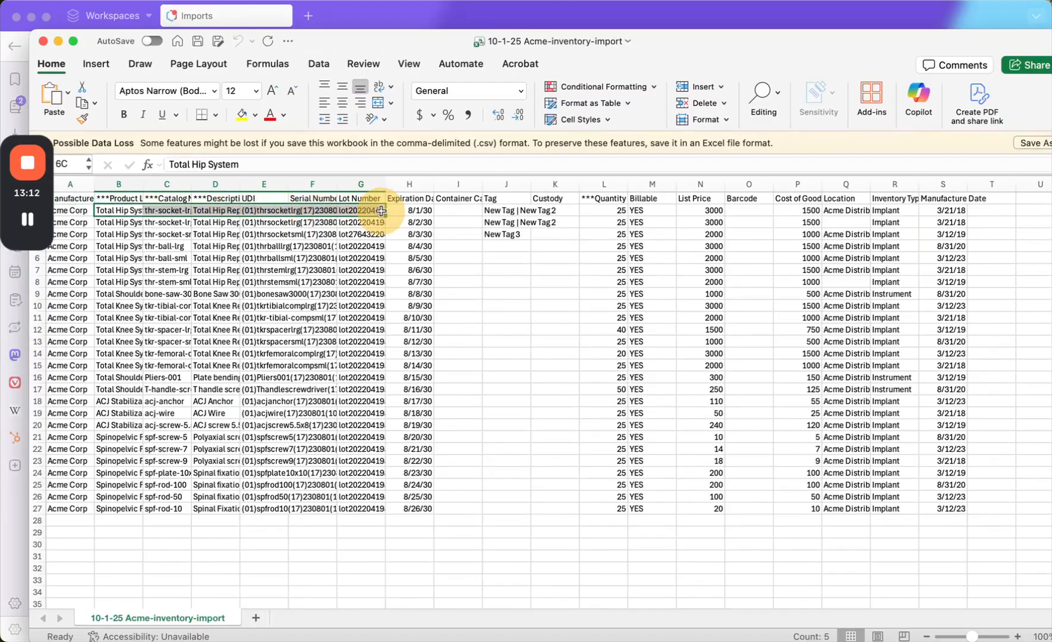
{"action": "left_click", "coordinate": [137, 212]}
{"action": "left_click", "coordinate": [156, 211]}
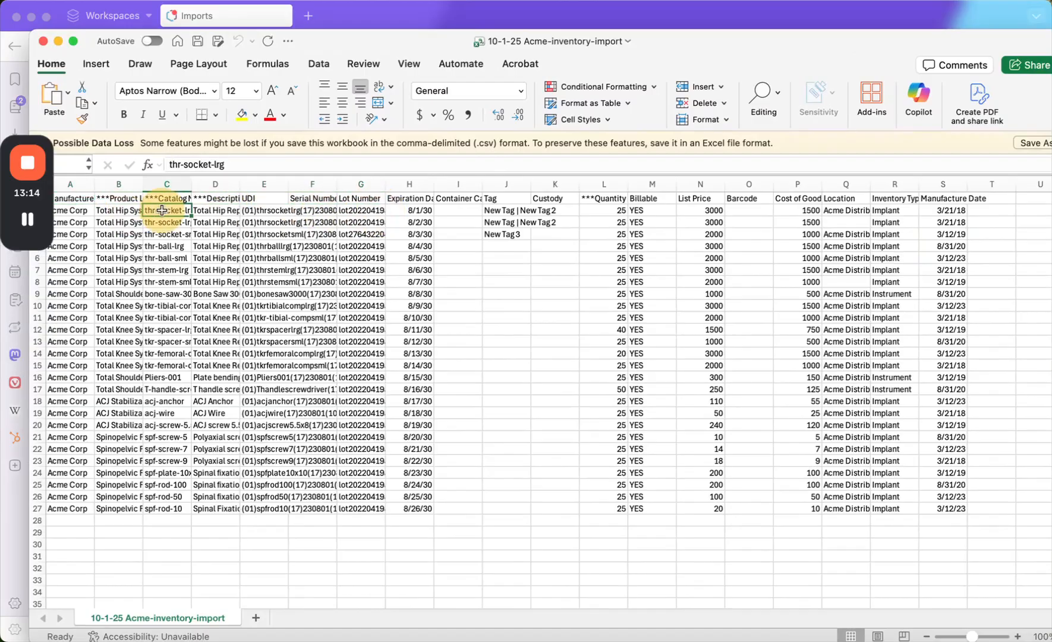
{"action": "left_click", "coordinate": [230, 212]}
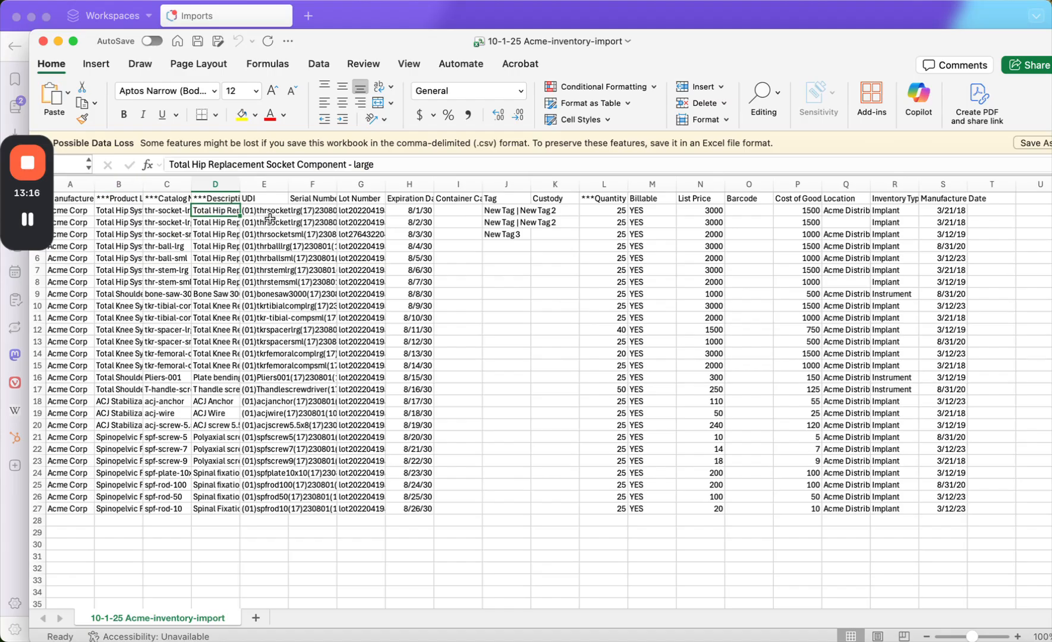
Widen the UDI and Description columns to read the first device's full UDI, and check its lot number
{"action": "left_click", "coordinate": [271, 212]}
{"action": "left_click_drag", "start_coordinate": [288, 183], "coordinate": [396, 175]}
{"action": "left_click_drag", "start_coordinate": [240, 181], "coordinate": [325, 175]}
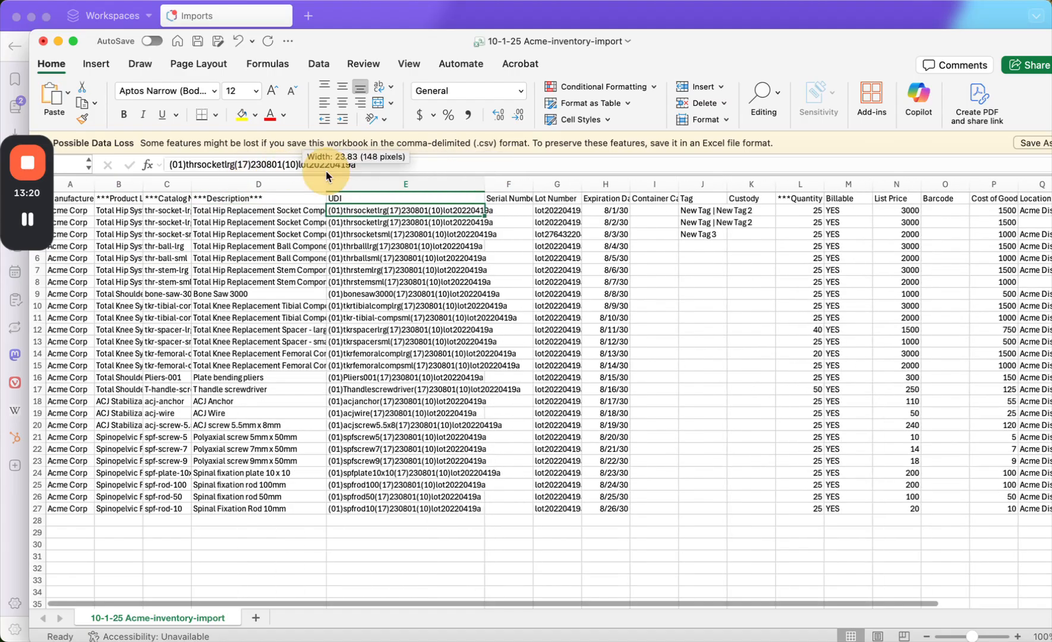
{"action": "left_click", "coordinate": [565, 211]}
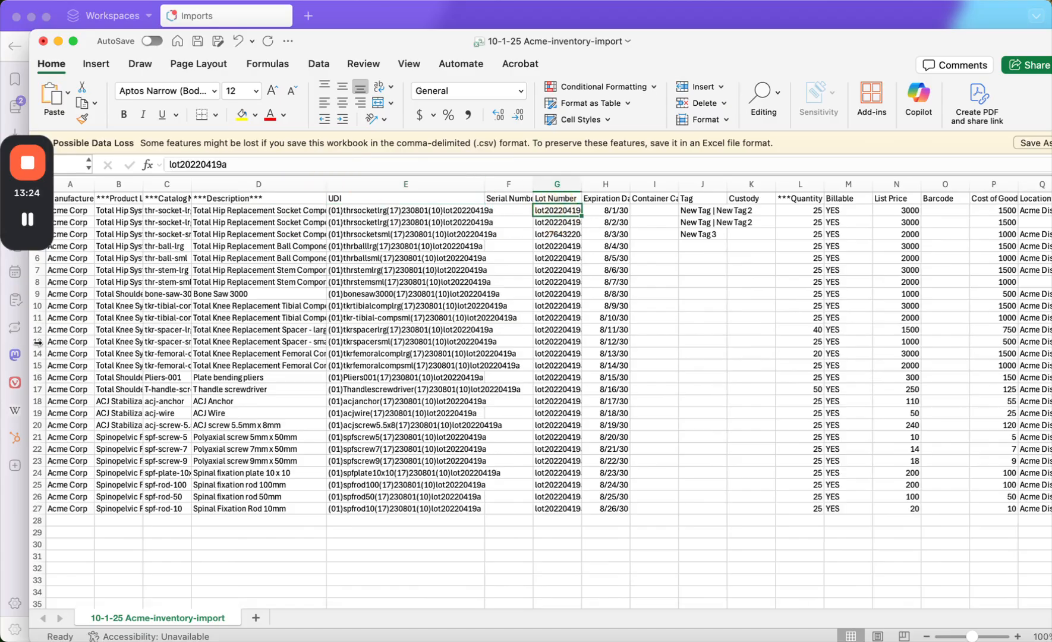
Examine the device in row 10, including its quantity and the remaining columns through the manufacture date
{"action": "left_click", "coordinate": [37, 306]}
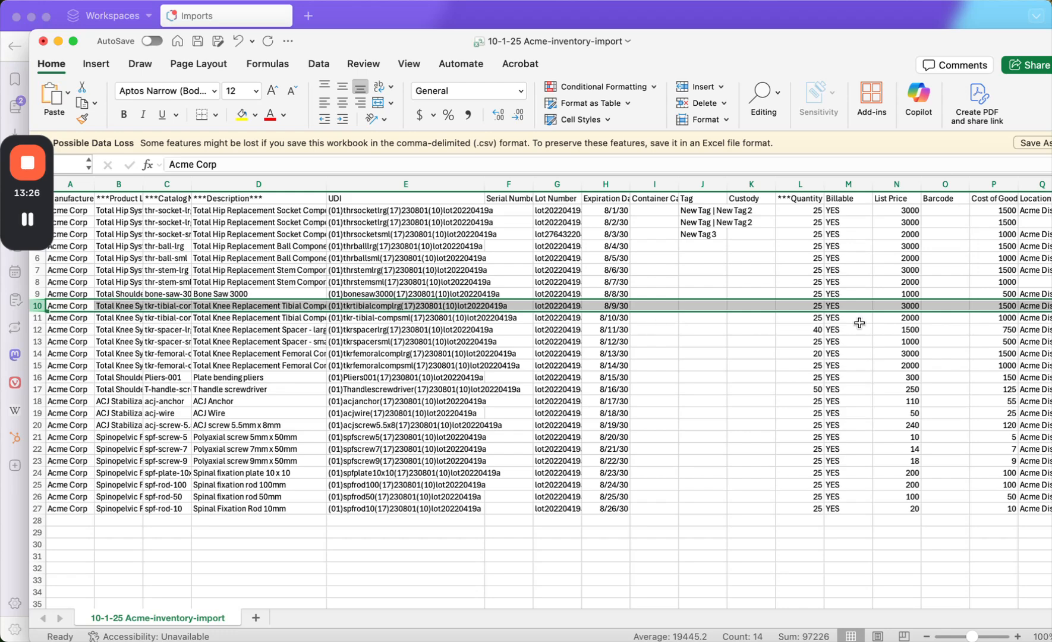
{"action": "left_click", "coordinate": [802, 307]}
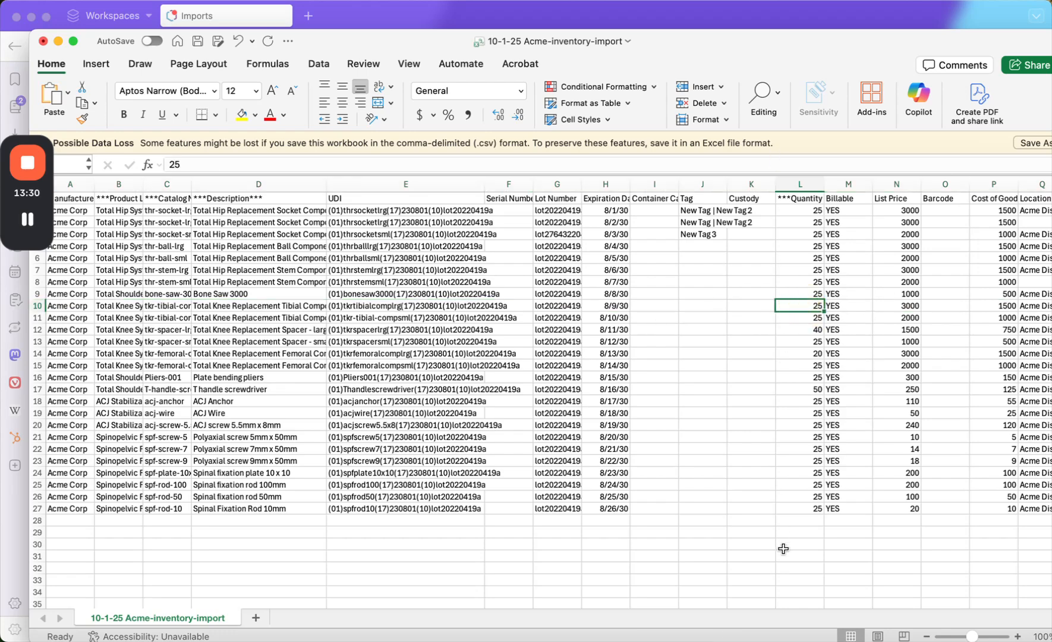
{"action": "left_click", "coordinate": [37, 306]}
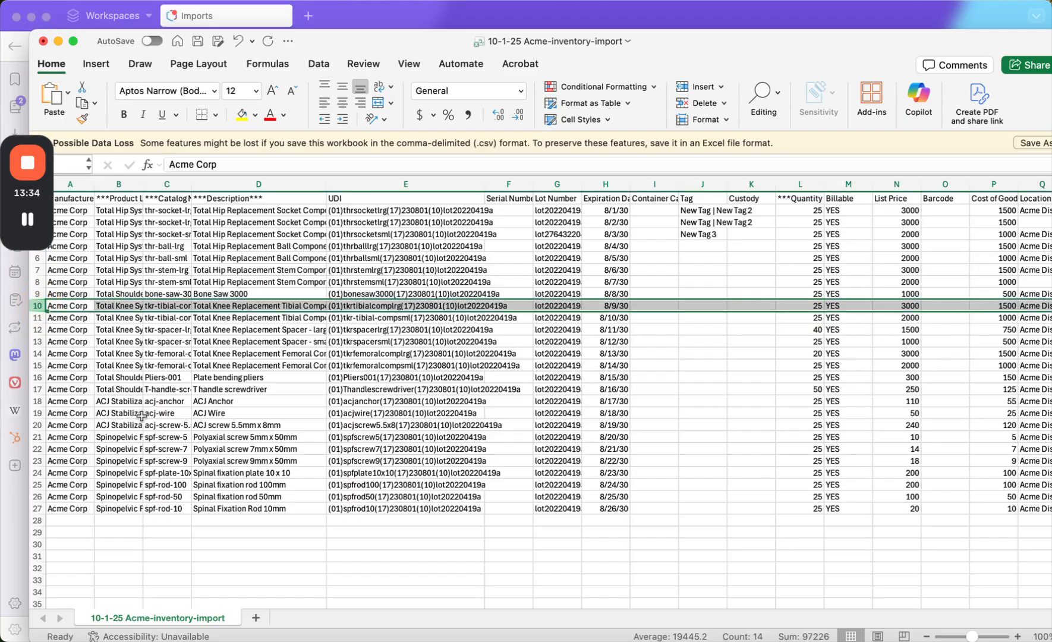
{"action": "left_click_drag", "start_coordinate": [244, 606], "coordinate": [477, 603]}
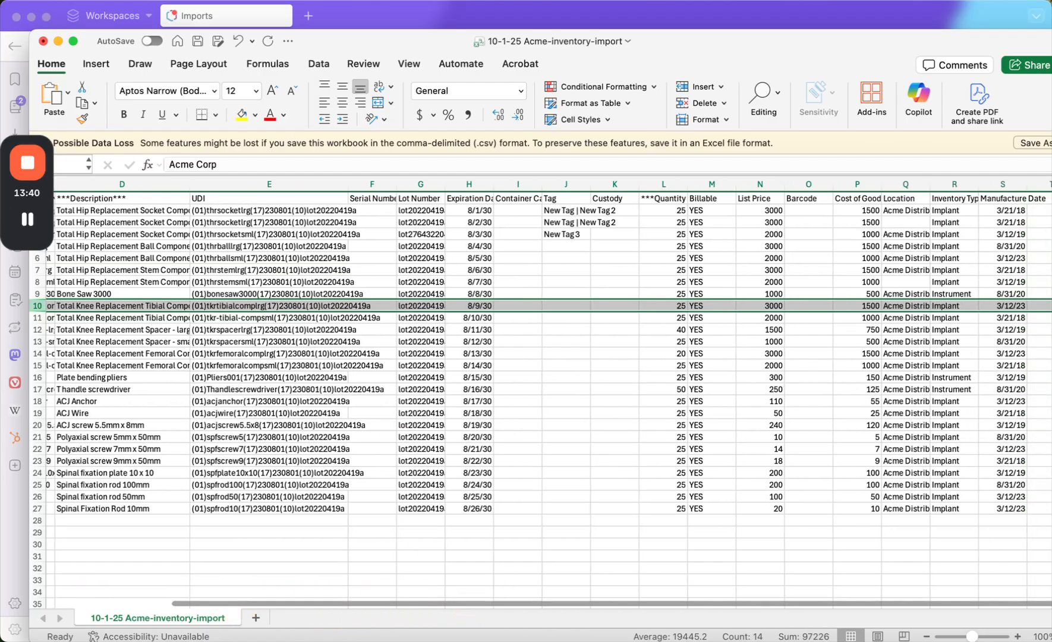
Switch back to the Beacon import, set the manufacturer to Acme Corp, leave the import name blank, and continue to the column header mapping
{"action": "left_click", "coordinate": [355, 15]}
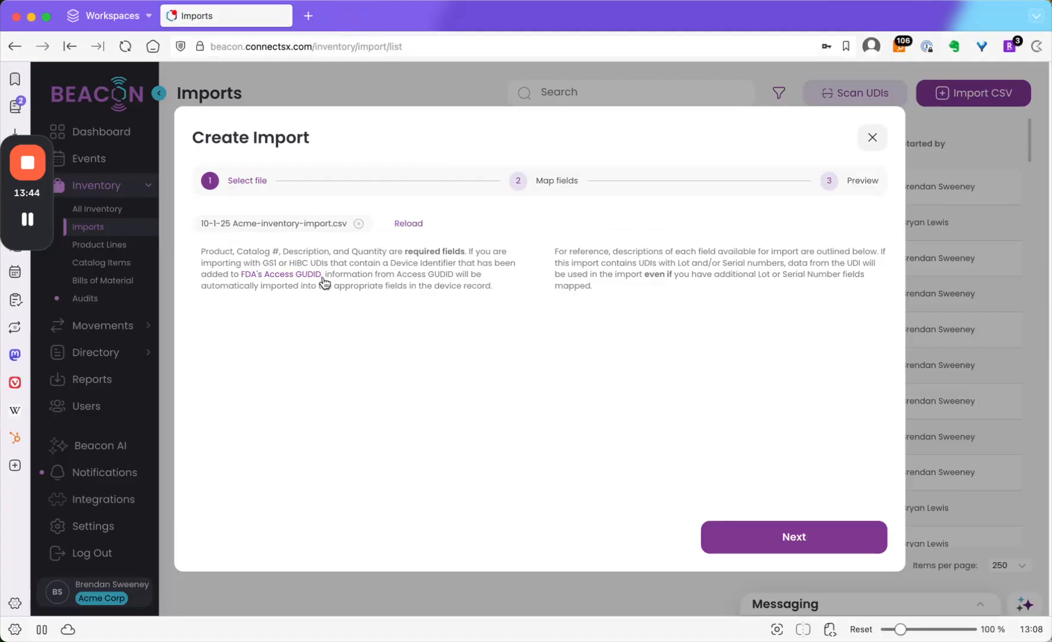
{"action": "left_click", "coordinate": [827, 536]}
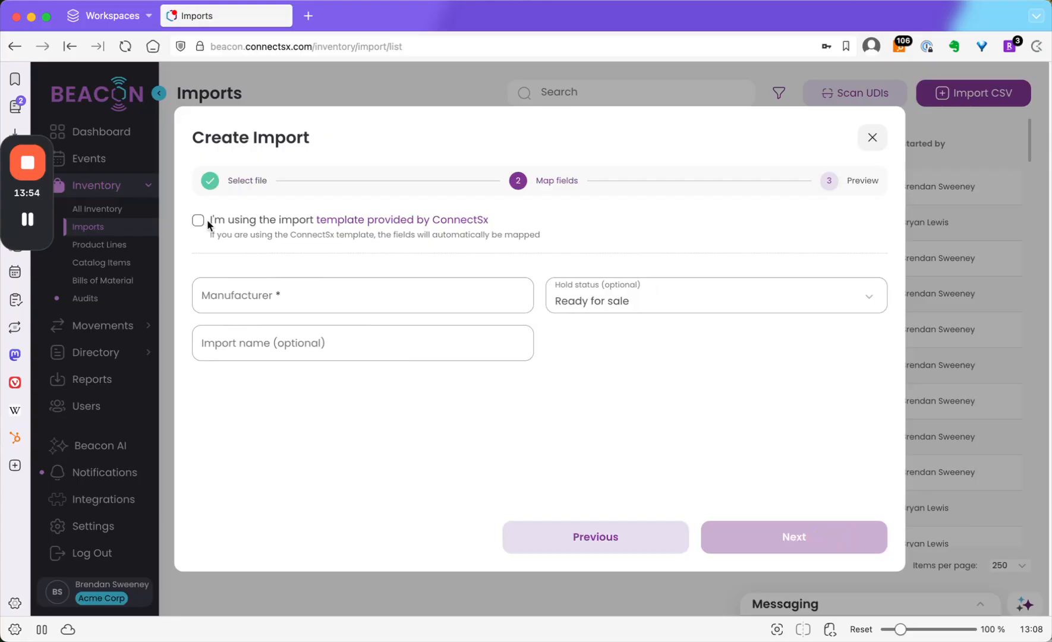
{"action": "left_click", "coordinate": [308, 296]}
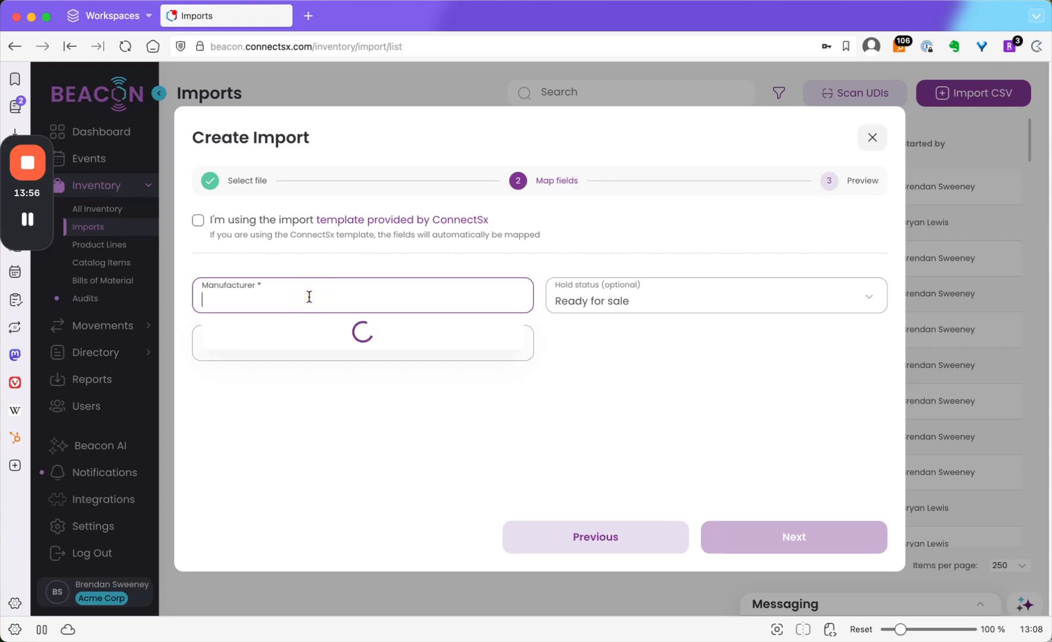
{"action": "left_click", "coordinate": [259, 334]}
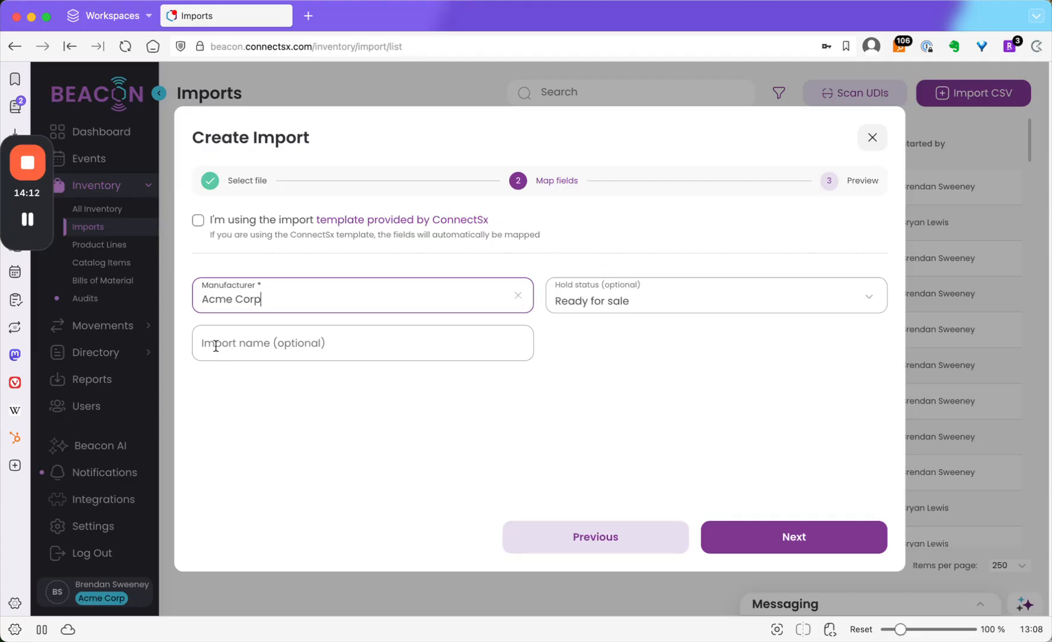
{"action": "left_click", "coordinate": [246, 343]}
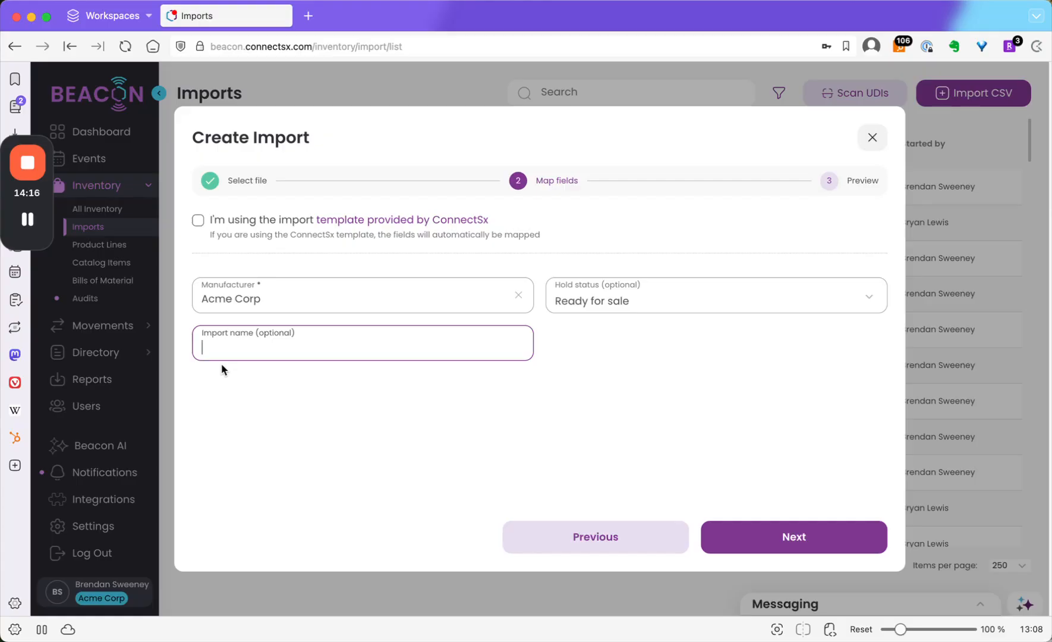
{"action": "left_click", "coordinate": [818, 547]}
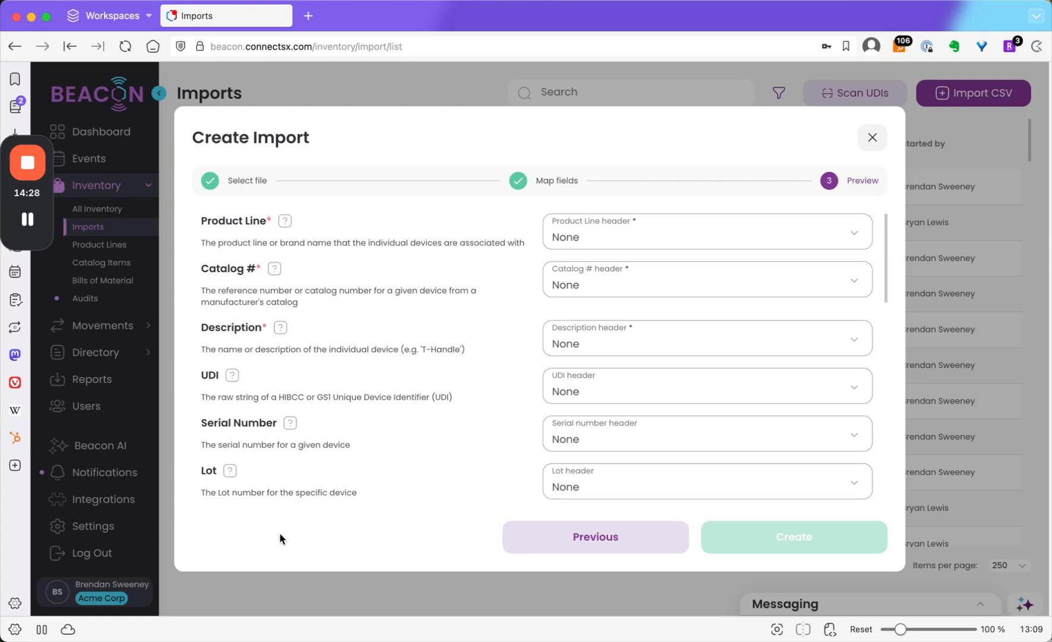
Map Product Line to ***Product Line/Brand Name***, Catalog # to ***Catalog Number***, and Description to ***Description***
{"action": "left_click", "coordinate": [729, 228]}
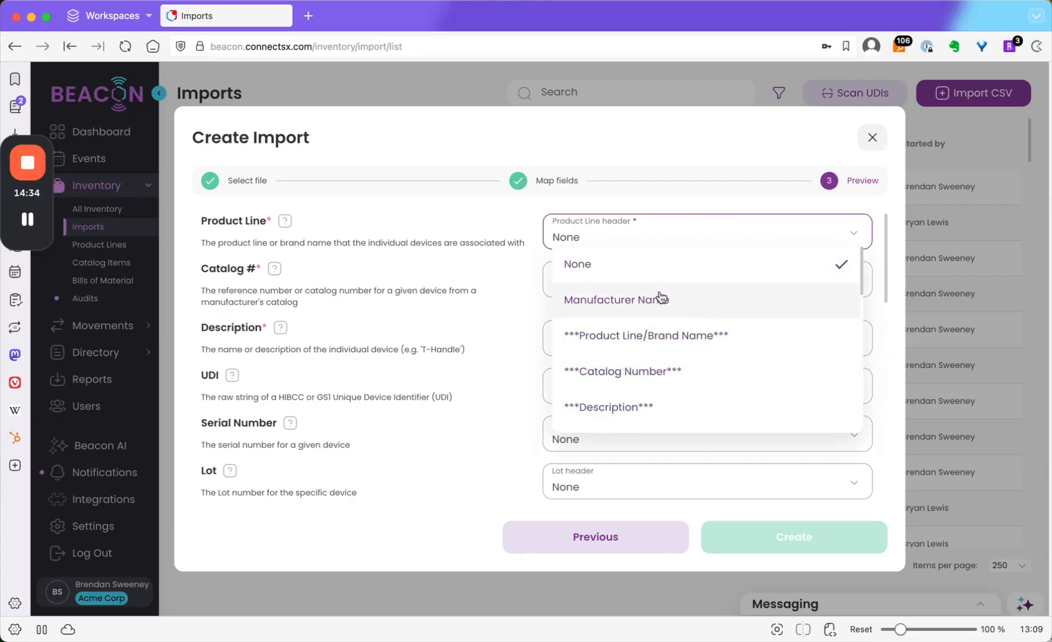
{"action": "left_click", "coordinate": [646, 337]}
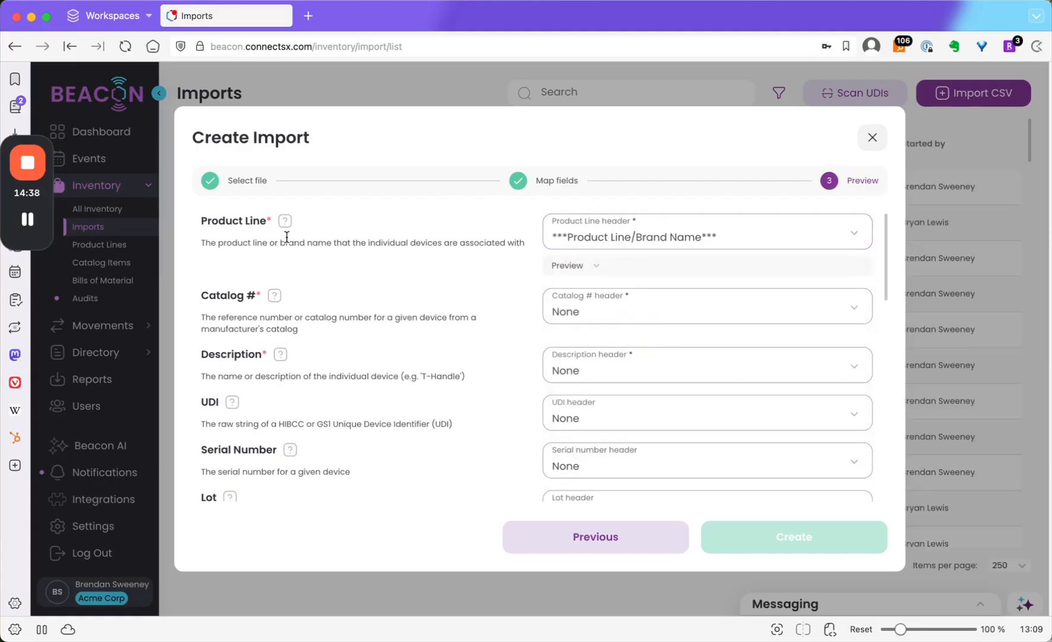
{"action": "left_click", "coordinate": [624, 303]}
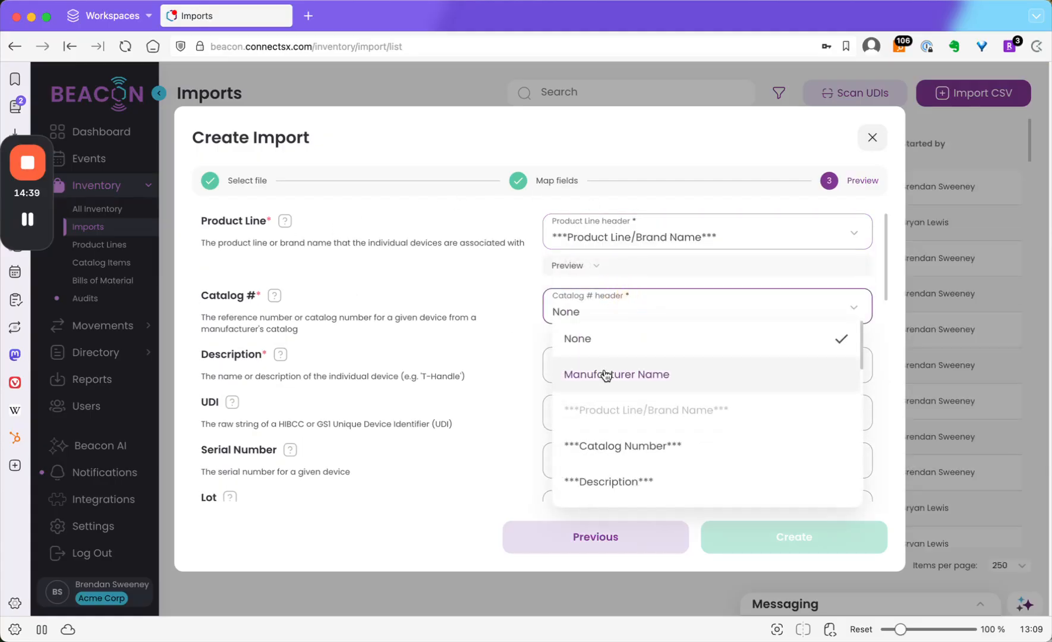
{"action": "left_click", "coordinate": [631, 448]}
{"action": "left_click", "coordinate": [630, 399]}
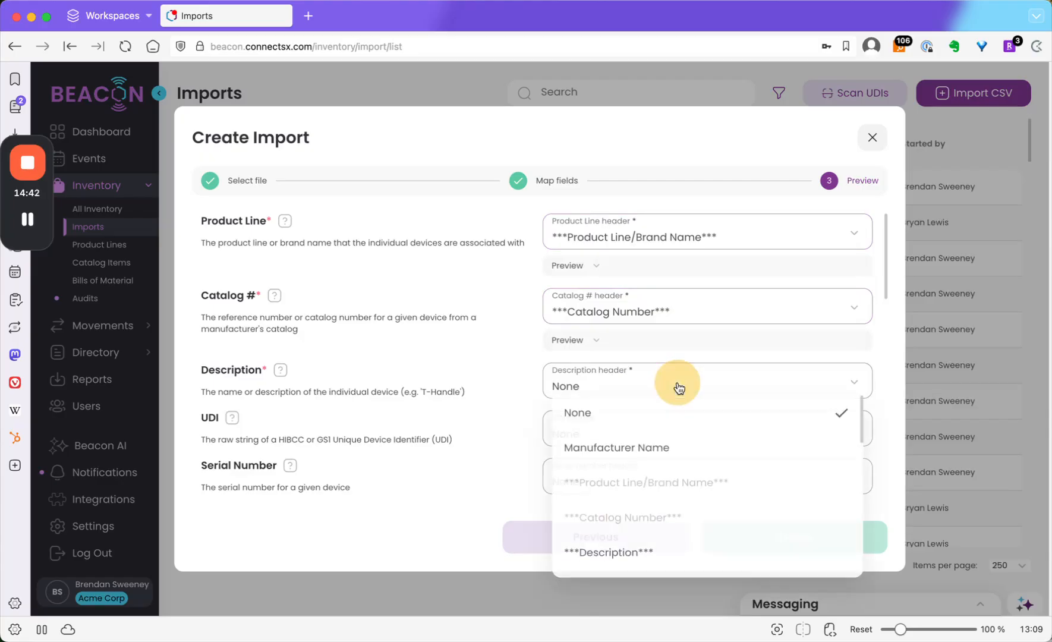
{"action": "left_click", "coordinate": [662, 554]}
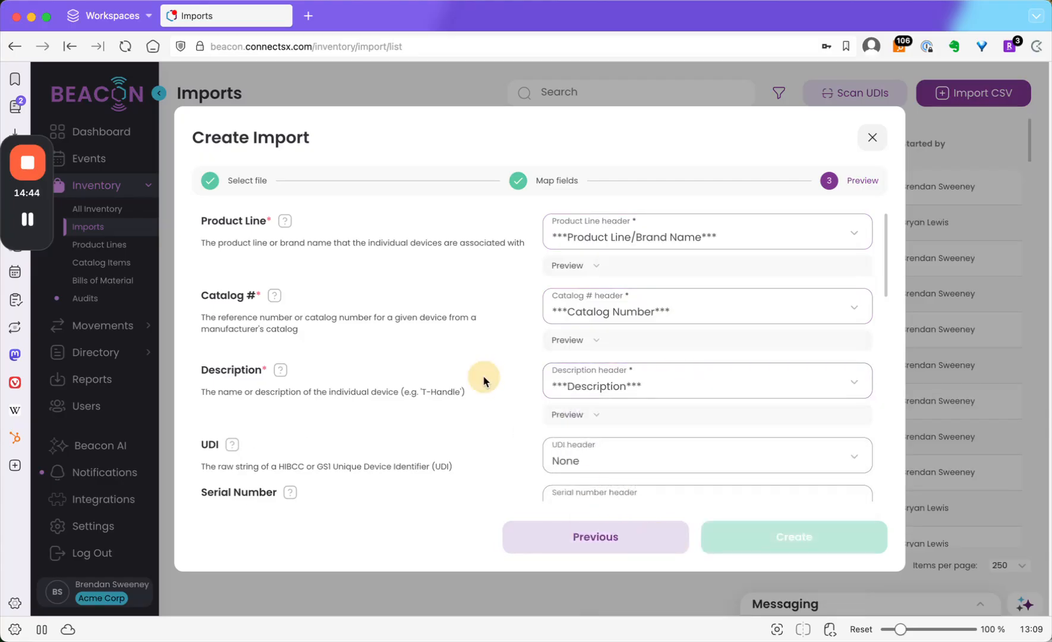
Map the import's UDI field to the UDI column header
{"action": "scroll", "coordinate": [484, 379], "scroll_direction": "down", "scroll_amount": 2}
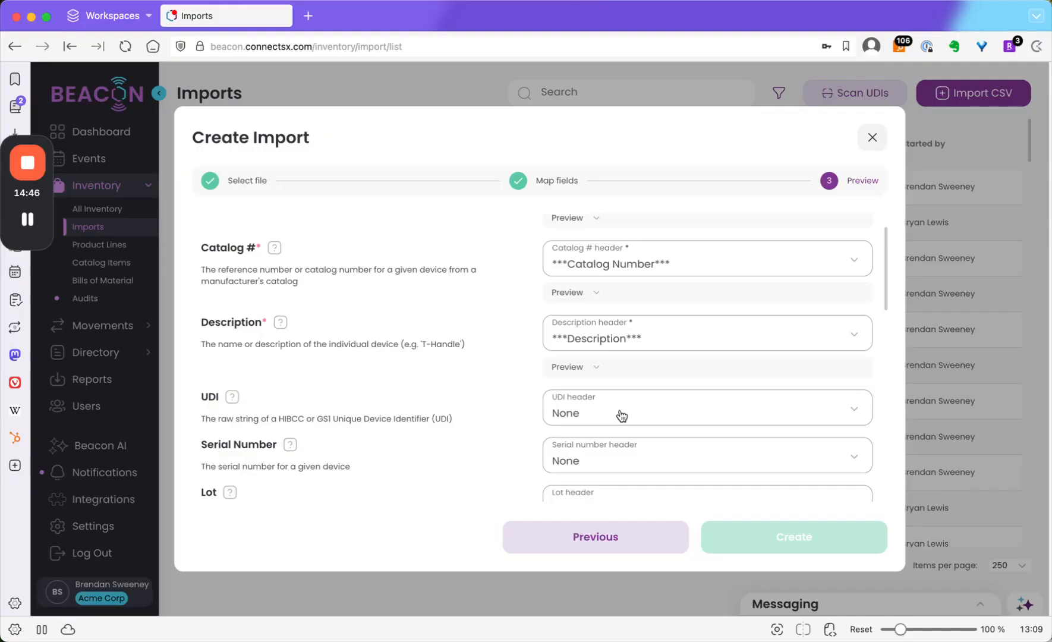
{"action": "left_click", "coordinate": [629, 423]}
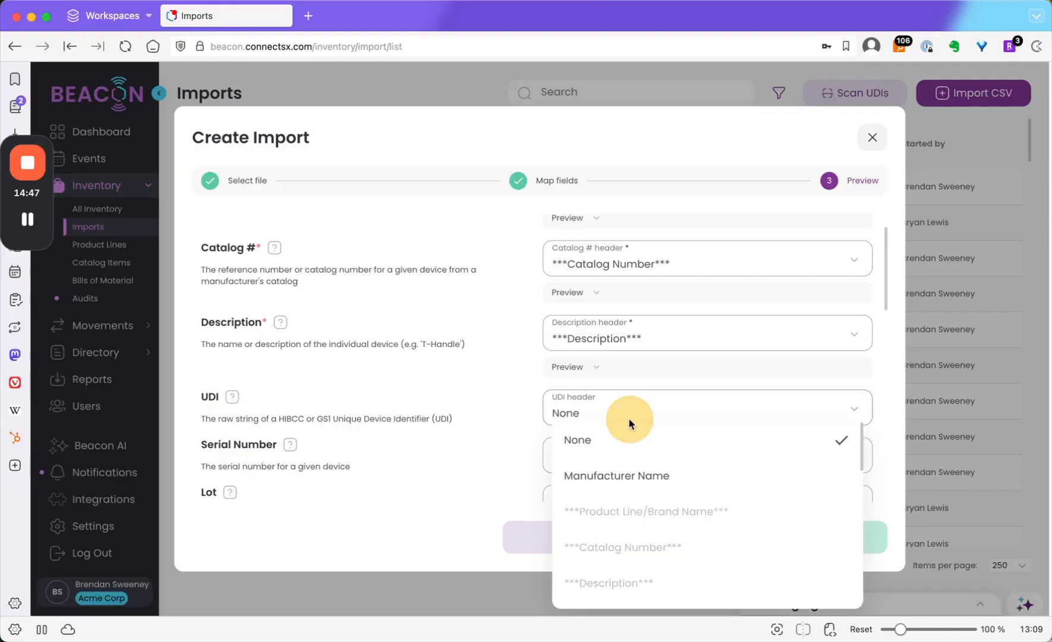
{"action": "left_click", "coordinate": [646, 553]}
Map the Lot field to the Lot Number header and the Expiration Date field to the Expiration Date header
{"action": "scroll", "coordinate": [508, 364], "scroll_direction": "down", "scroll_amount": 4}
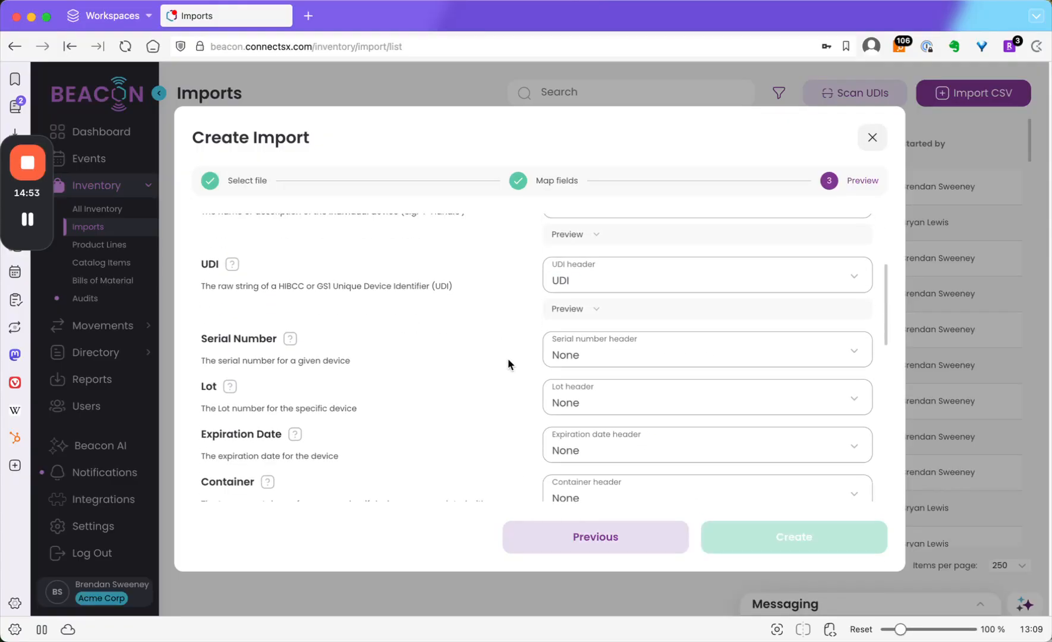
{"action": "left_click", "coordinate": [639, 398]}
{"action": "scroll", "coordinate": [649, 526], "scroll_direction": "down", "scroll_amount": 3}
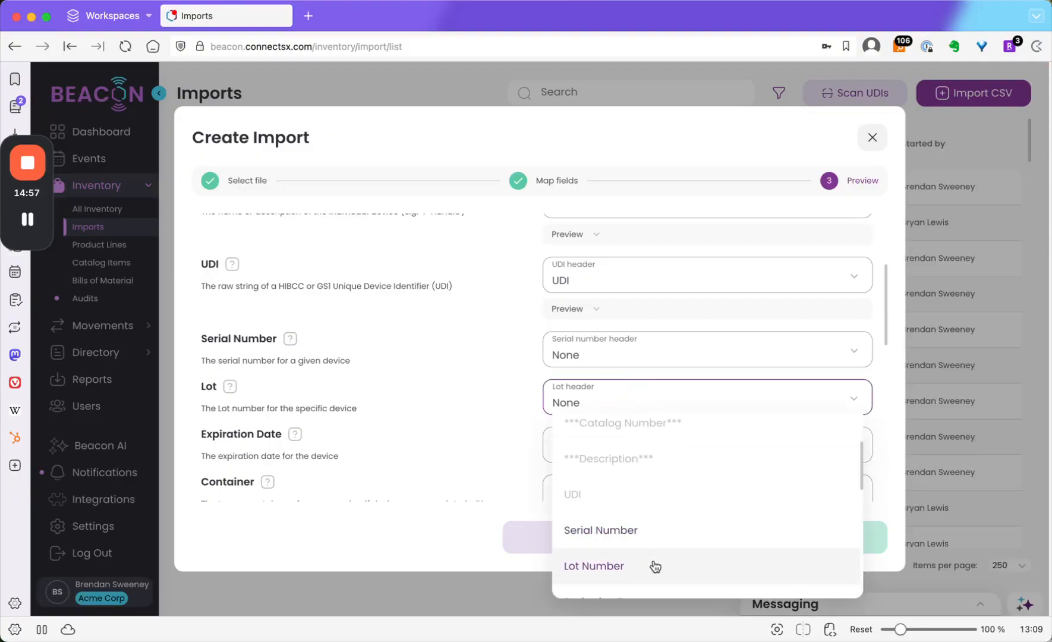
{"action": "left_click", "coordinate": [652, 563]}
{"action": "scroll", "coordinate": [517, 449], "scroll_direction": "down", "scroll_amount": 1}
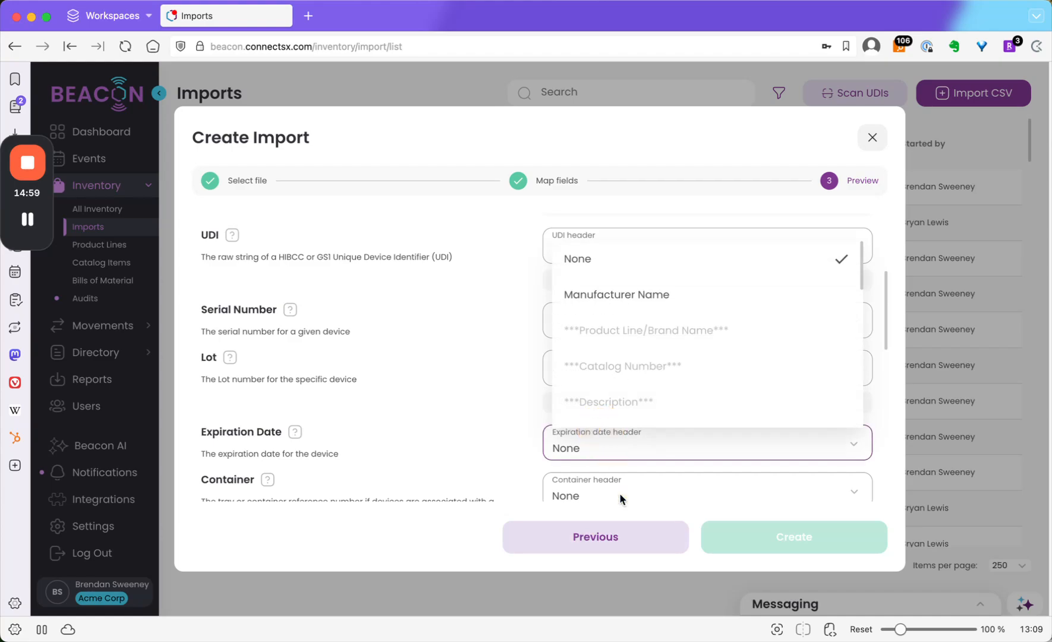
{"action": "scroll", "coordinate": [654, 311], "scroll_direction": "down", "scroll_amount": 5}
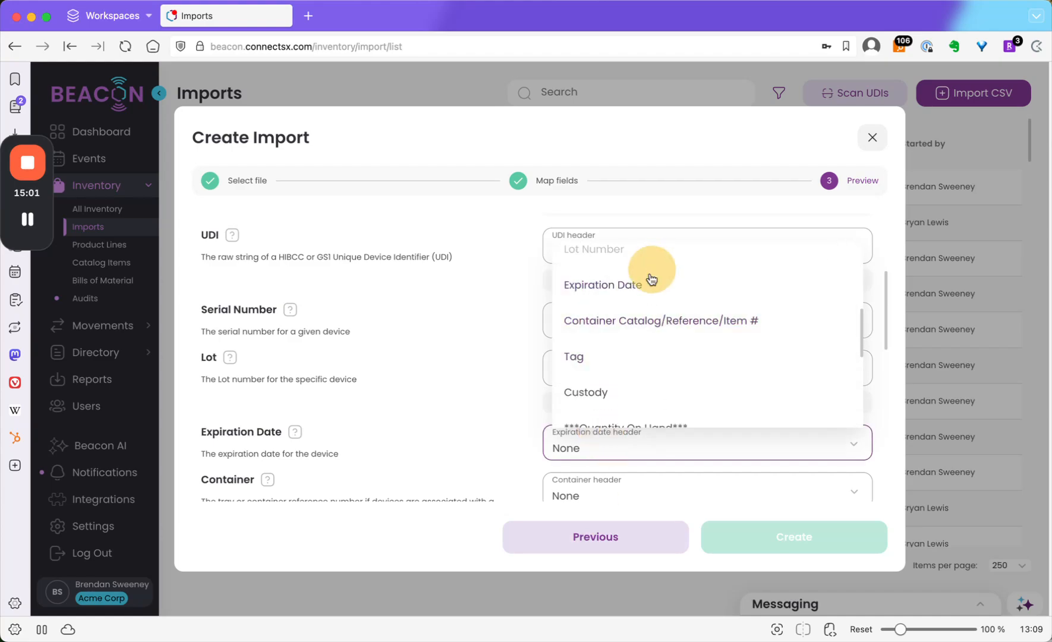
{"action": "left_click", "coordinate": [649, 287]}
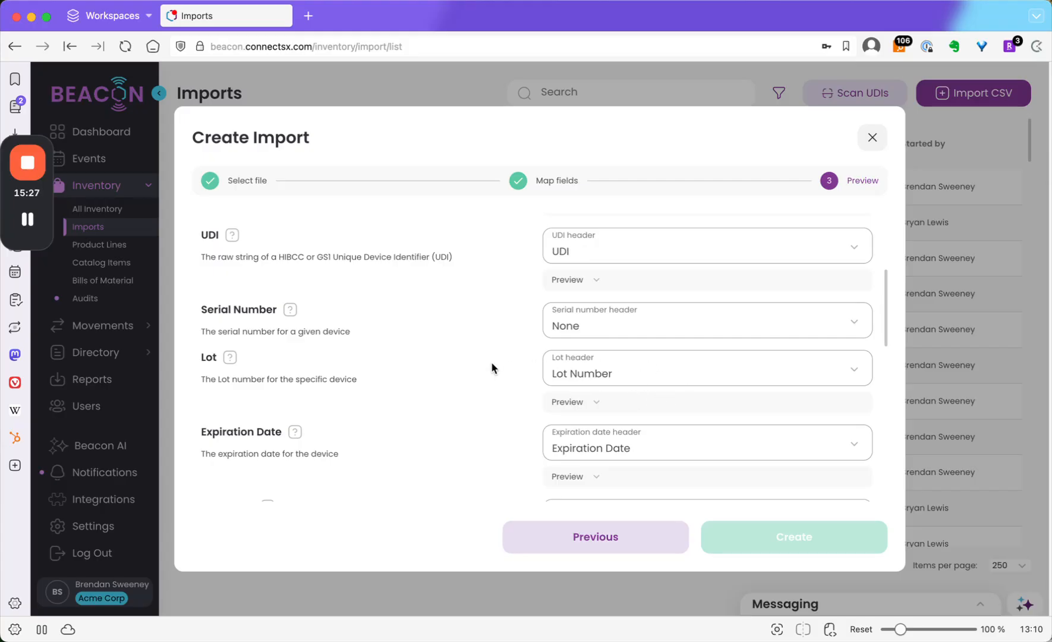
Map Quantity to ***Quantity On Hand***, Billable to Billable, Price to List Price, Cost Of Goods to Cost of Good, and Inventory Type to Inventory Type
{"action": "scroll", "coordinate": [491, 362], "scroll_direction": "down", "scroll_amount": 4}
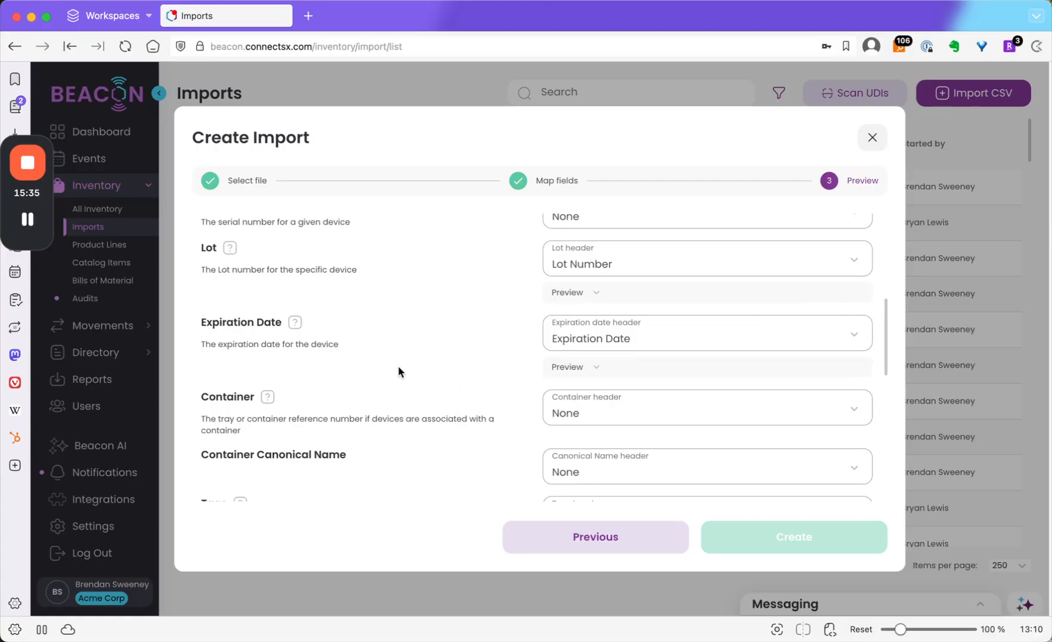
{"action": "scroll", "coordinate": [399, 366], "scroll_direction": "up", "scroll_amount": 4}
{"action": "scroll", "coordinate": [399, 372], "scroll_direction": "up", "scroll_amount": 8}
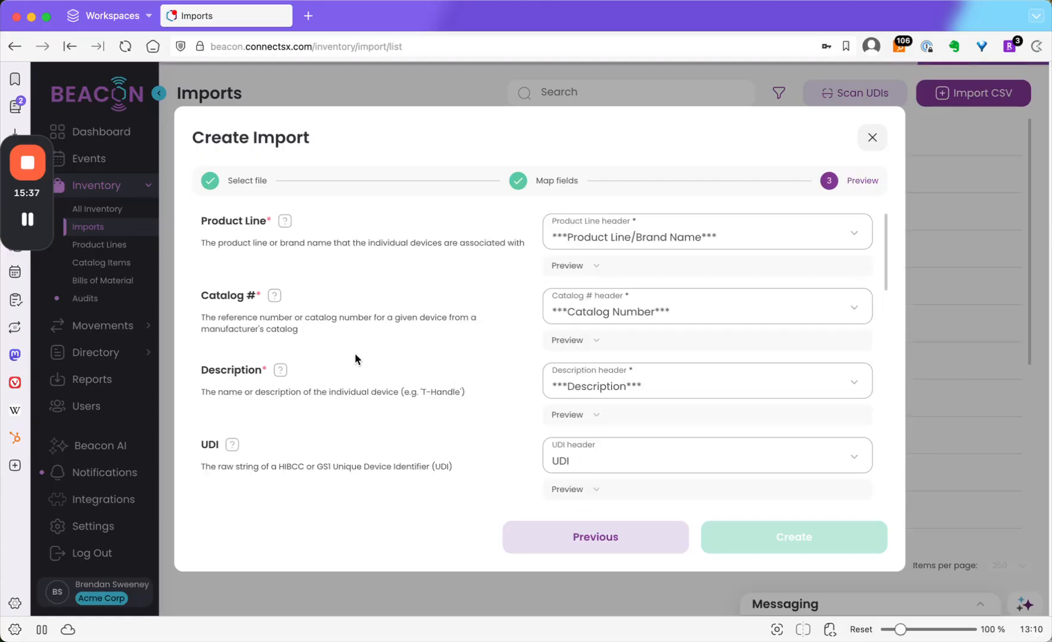
{"action": "scroll", "coordinate": [438, 367], "scroll_direction": "down", "scroll_amount": 12}
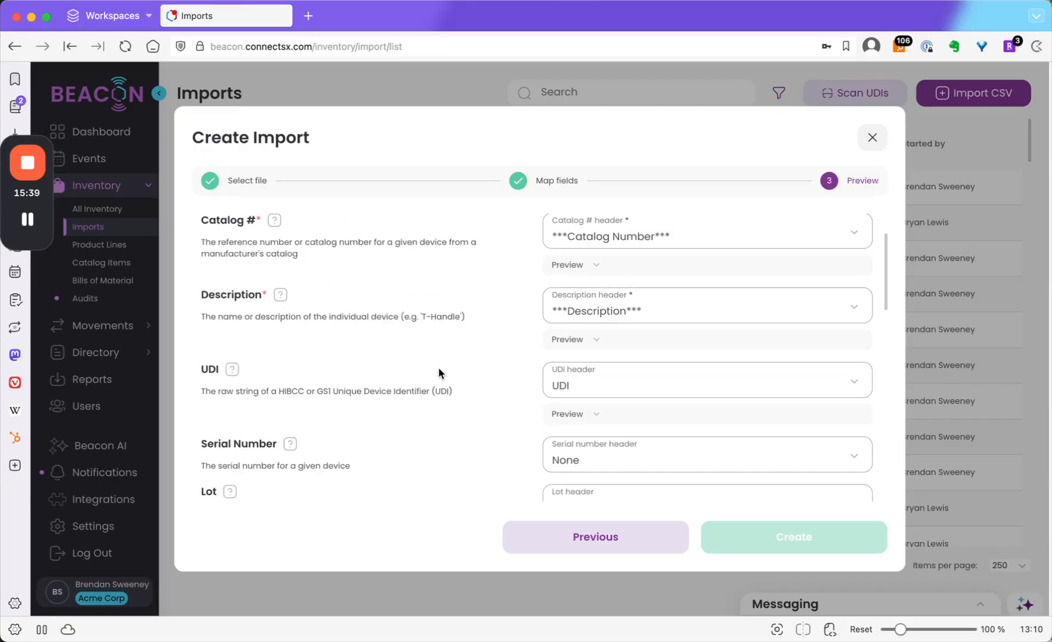
{"action": "scroll", "coordinate": [439, 366], "scroll_direction": "down", "scroll_amount": 12}
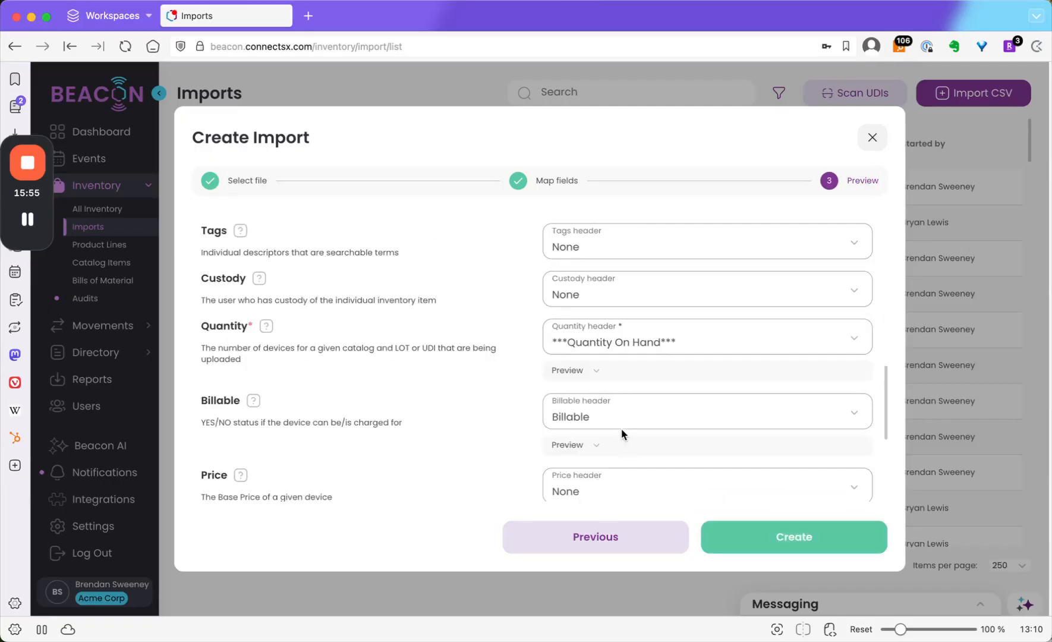
{"action": "left_click", "coordinate": [620, 369]}
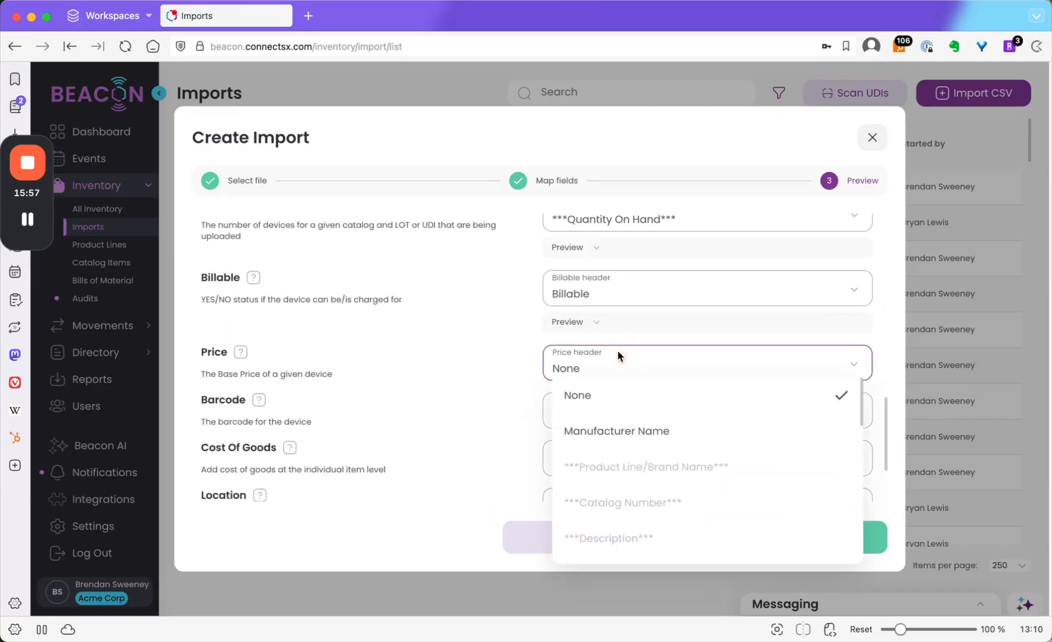
{"action": "scroll", "coordinate": [696, 525], "scroll_direction": "down", "scroll_amount": 5}
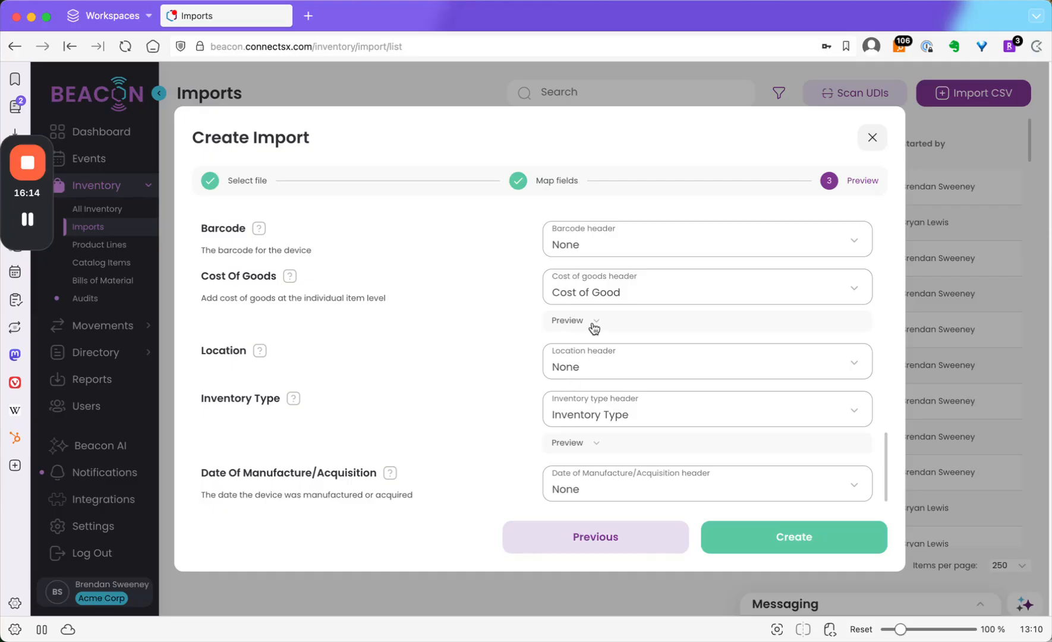
Preview the sample spreadsheet values for the Price, Billable, and Quantity mappings
{"action": "scroll", "coordinate": [587, 428], "scroll_direction": "up", "scroll_amount": 3}
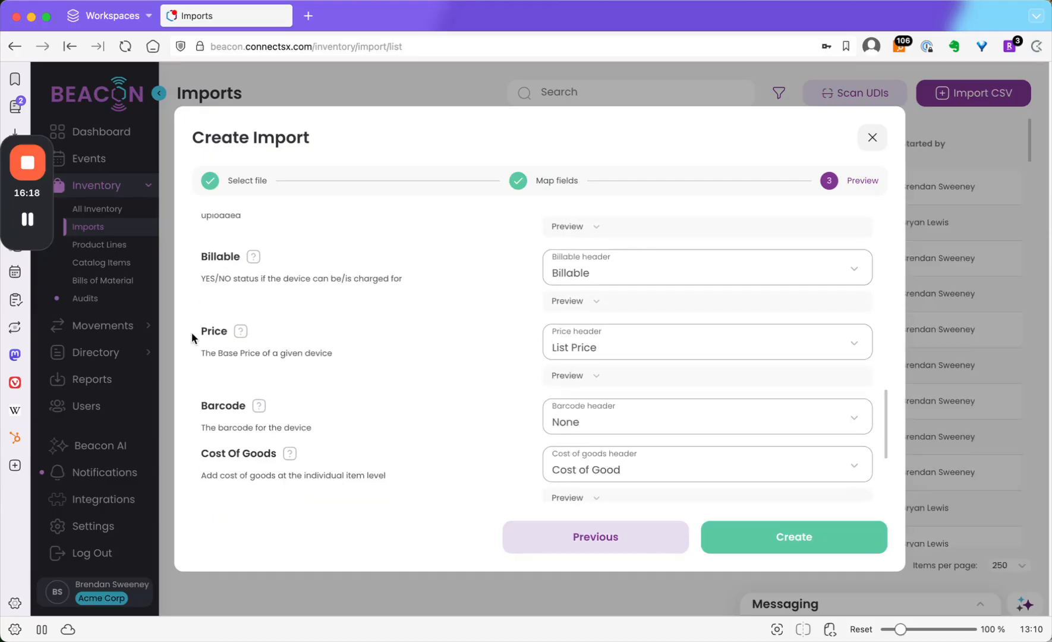
{"action": "left_click", "coordinate": [580, 375]}
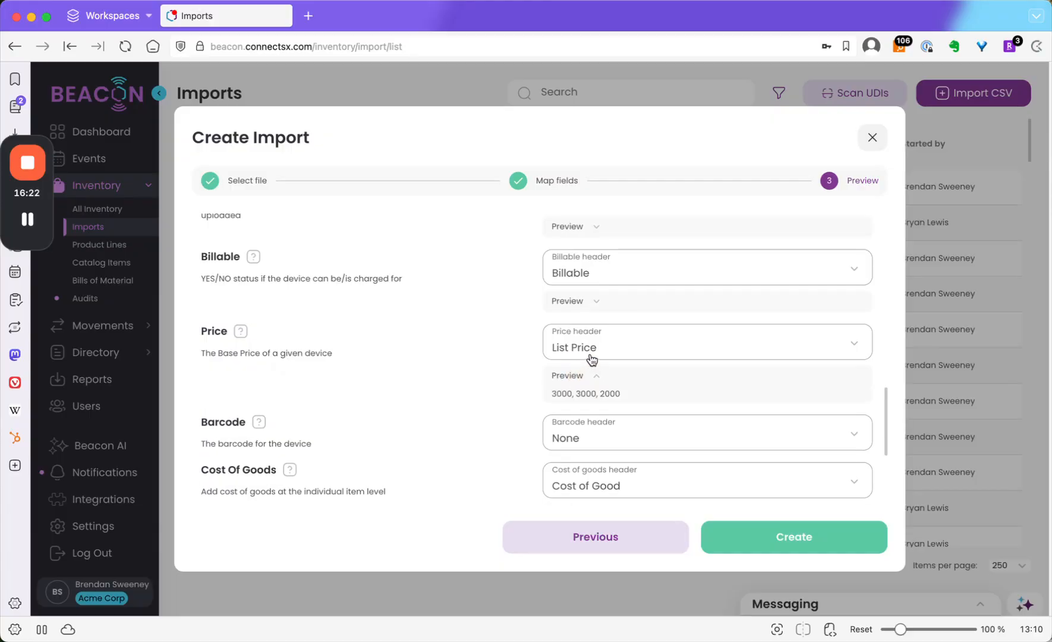
{"action": "left_click", "coordinate": [593, 303]}
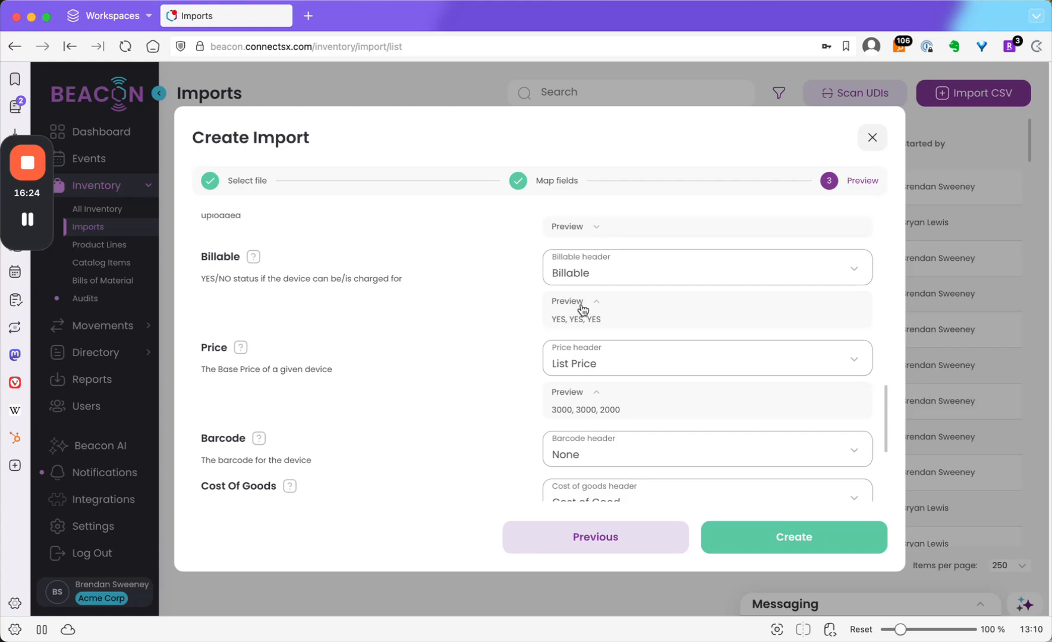
{"action": "left_click", "coordinate": [581, 229]}
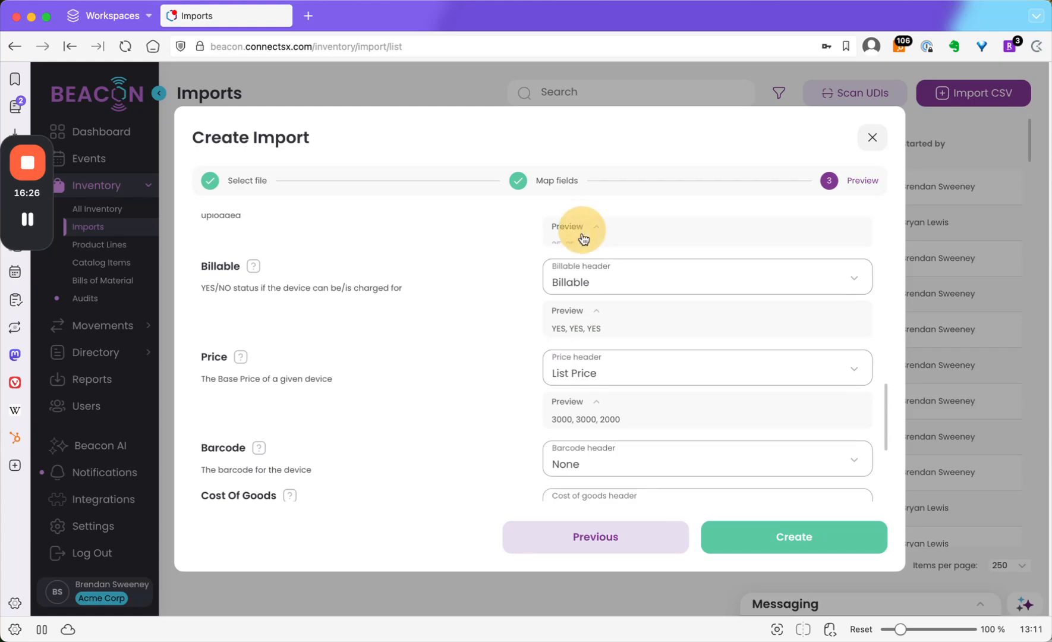
Review the remaining field mappings back up to Product Line and create the import
{"action": "scroll", "coordinate": [642, 391], "scroll_direction": "up", "scroll_amount": 8}
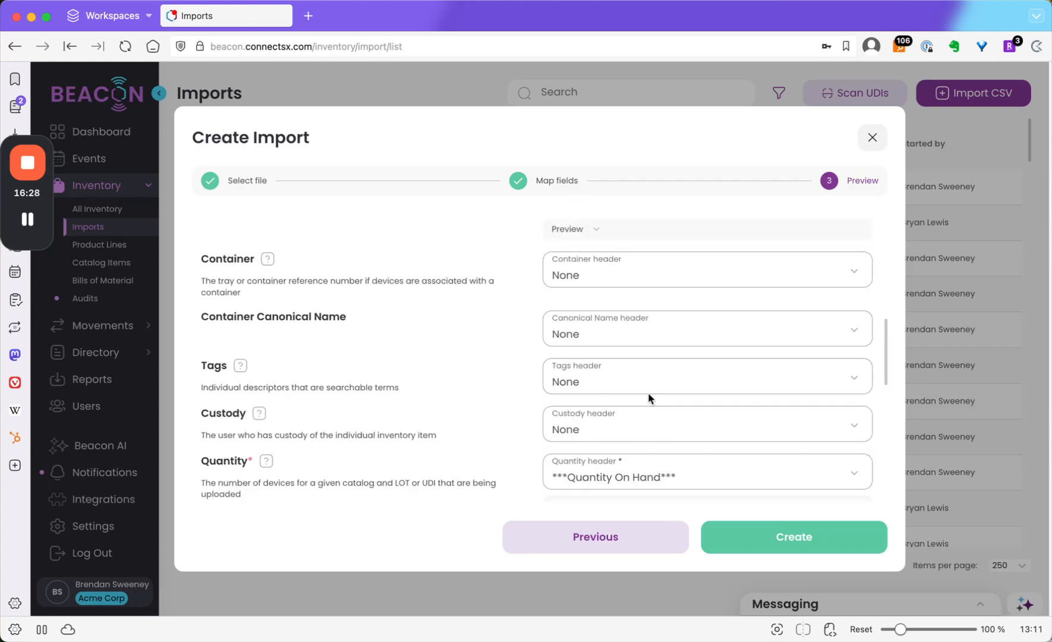
{"action": "scroll", "coordinate": [641, 394], "scroll_direction": "up", "scroll_amount": 3}
{"action": "scroll", "coordinate": [637, 396], "scroll_direction": "up", "scroll_amount": 3}
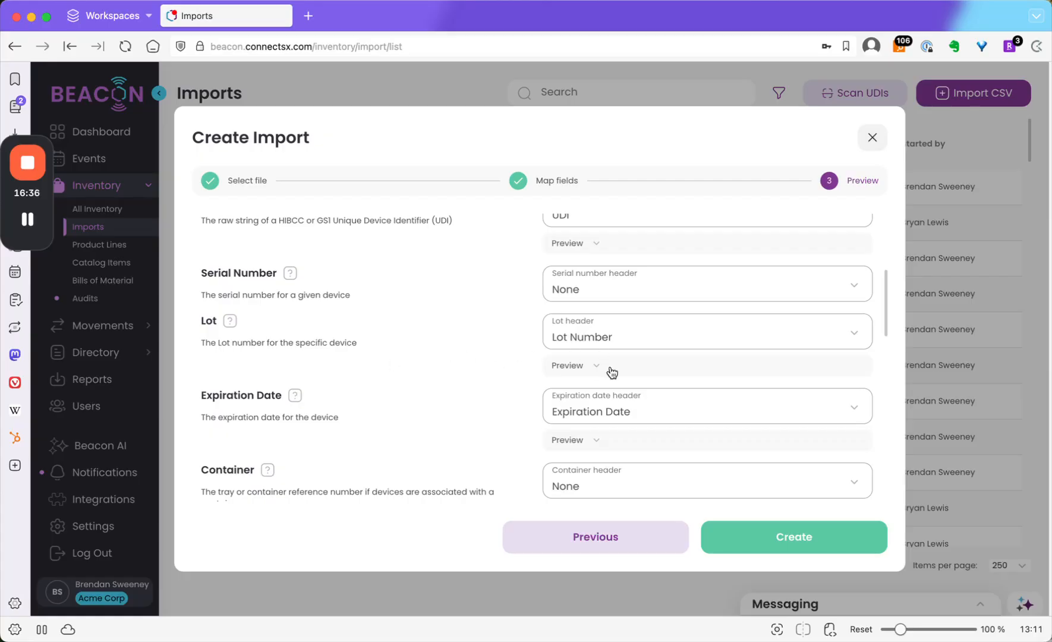
{"action": "scroll", "coordinate": [614, 371], "scroll_direction": "up", "scroll_amount": 2}
{"action": "scroll", "coordinate": [614, 372], "scroll_direction": "up", "scroll_amount": 5}
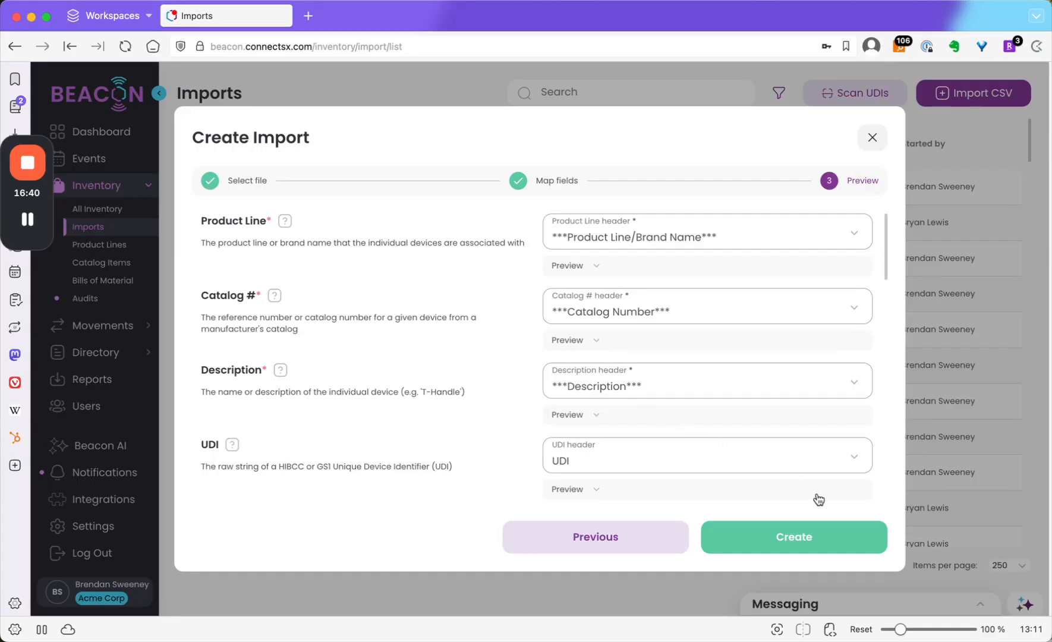
{"action": "left_click", "coordinate": [773, 550]}
{"action": "left_click", "coordinate": [627, 397]}
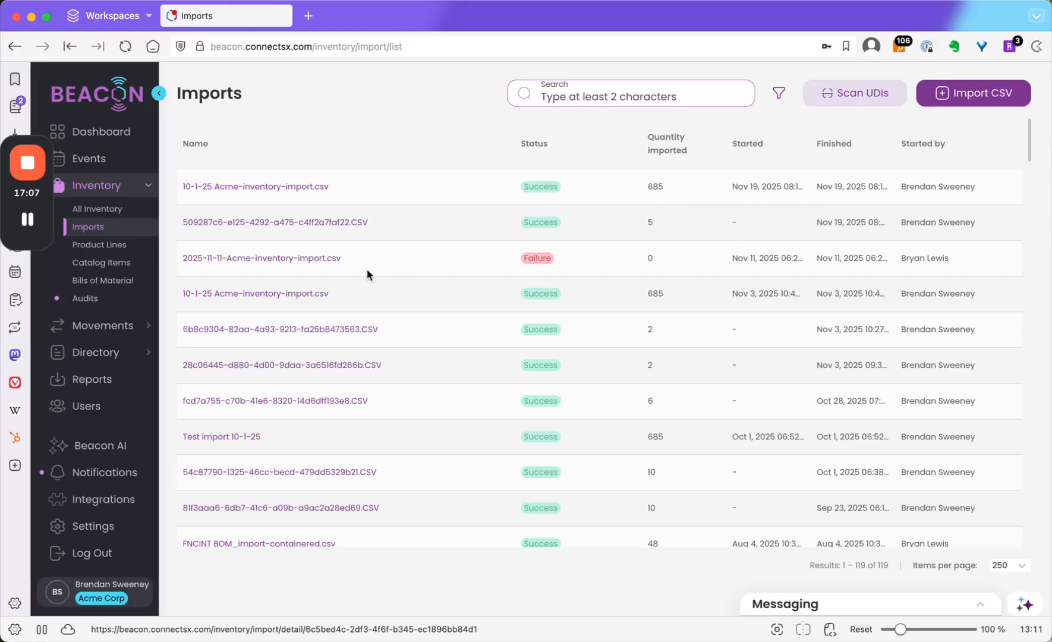
Check the details of the failed 2025-11-11-Acme-inventory-import.csv and return to the imports list
{"action": "left_click", "coordinate": [328, 259]}
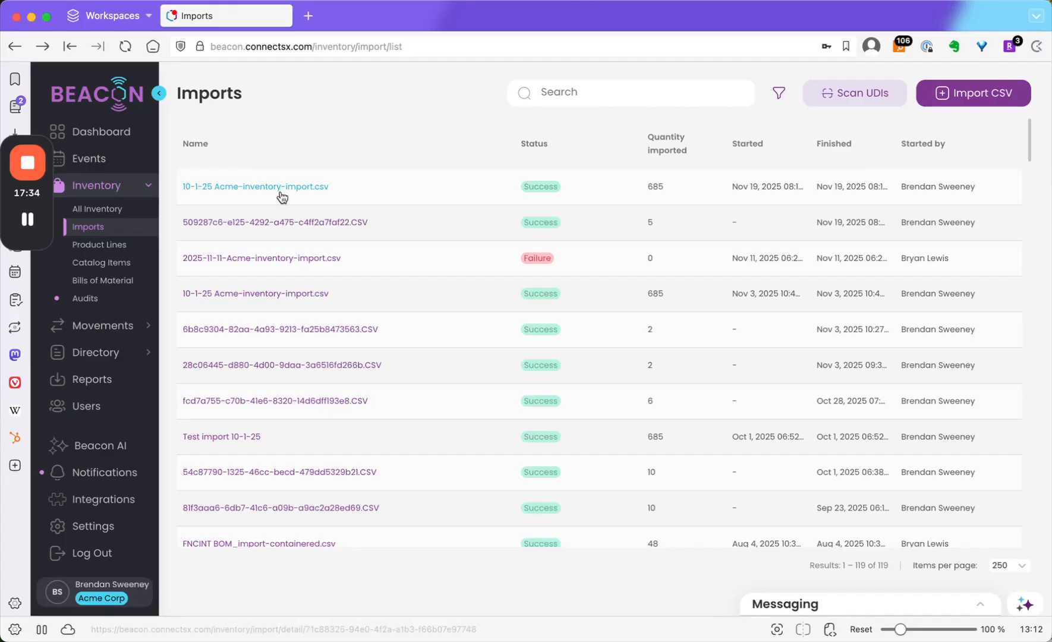
Open the newest 10-1-25 Acme-inventory-import.csv and examine its imported devices and their total in All Inventory
{"action": "left_click", "coordinate": [280, 189]}
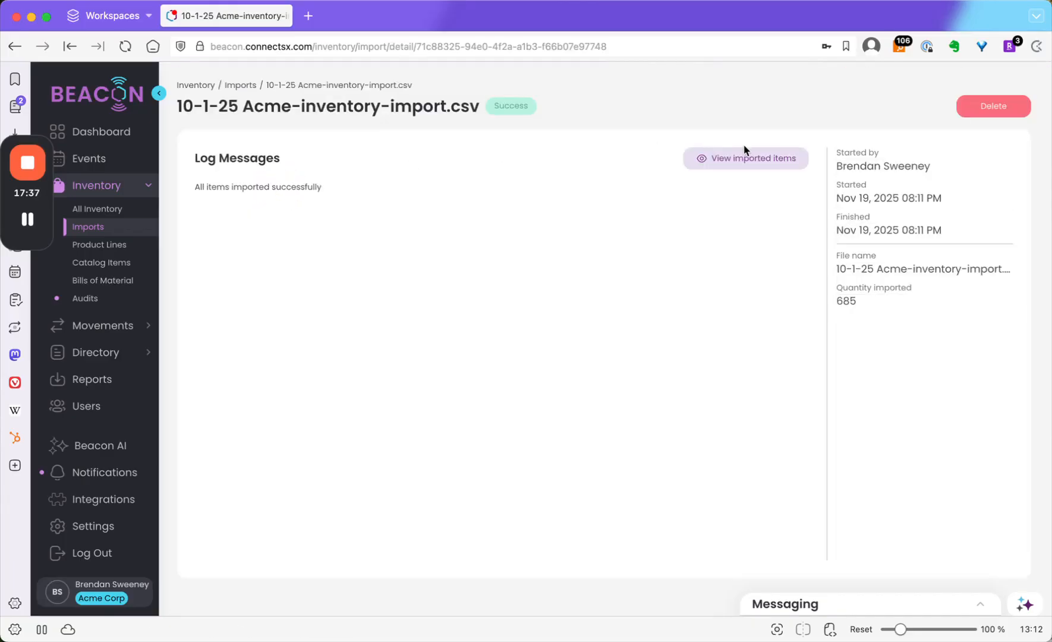
{"action": "left_click", "coordinate": [772, 158]}
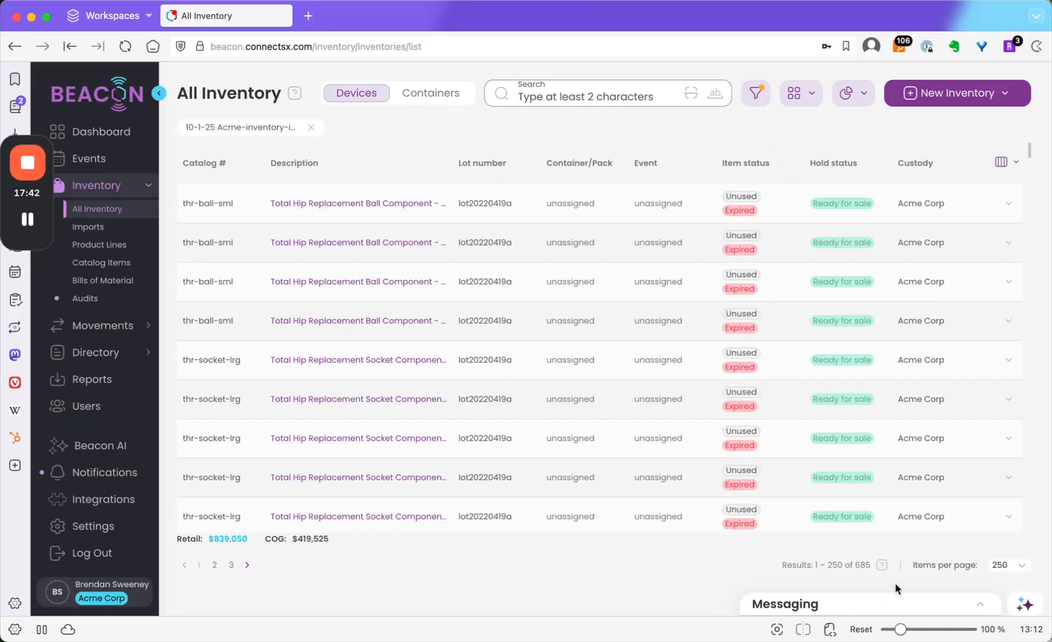
{"action": "left_click_drag", "start_coordinate": [866, 566], "coordinate": [854, 564]}
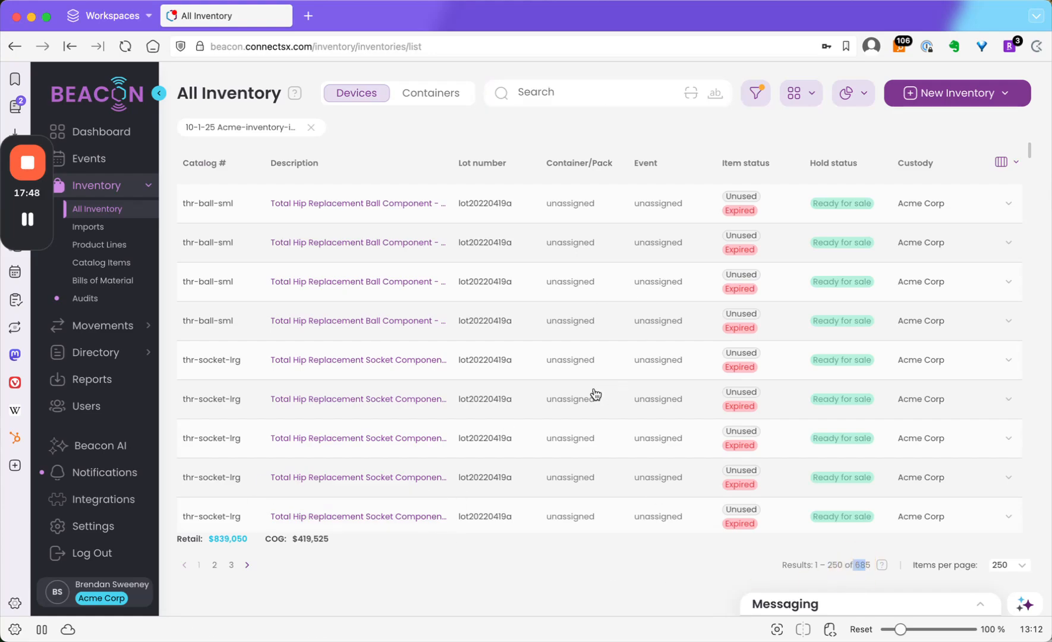
{"action": "scroll", "coordinate": [600, 404], "scroll_direction": "down", "scroll_amount": 15}
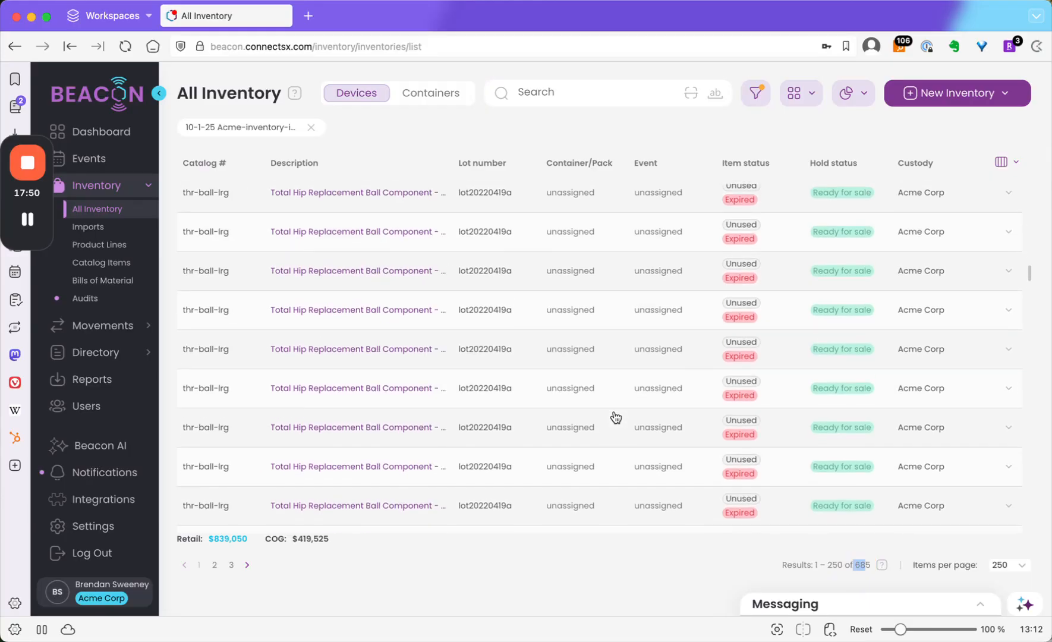